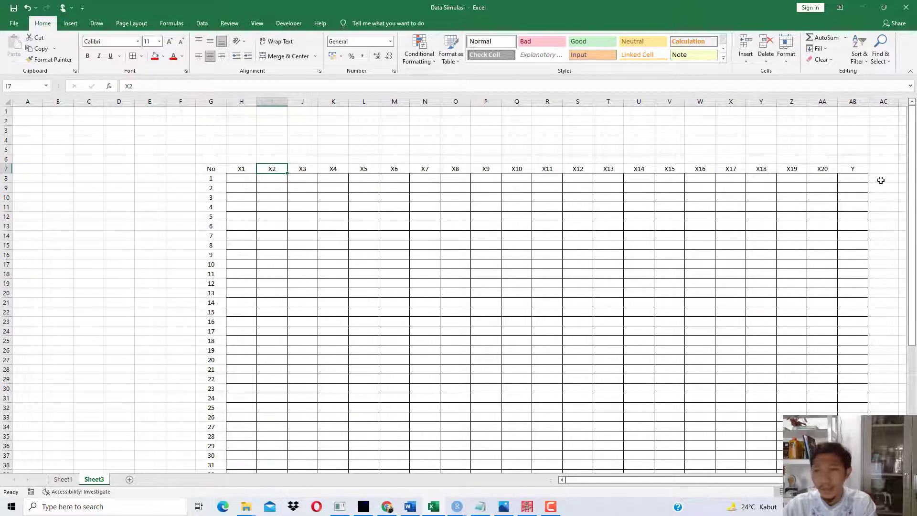
click(863, 167)
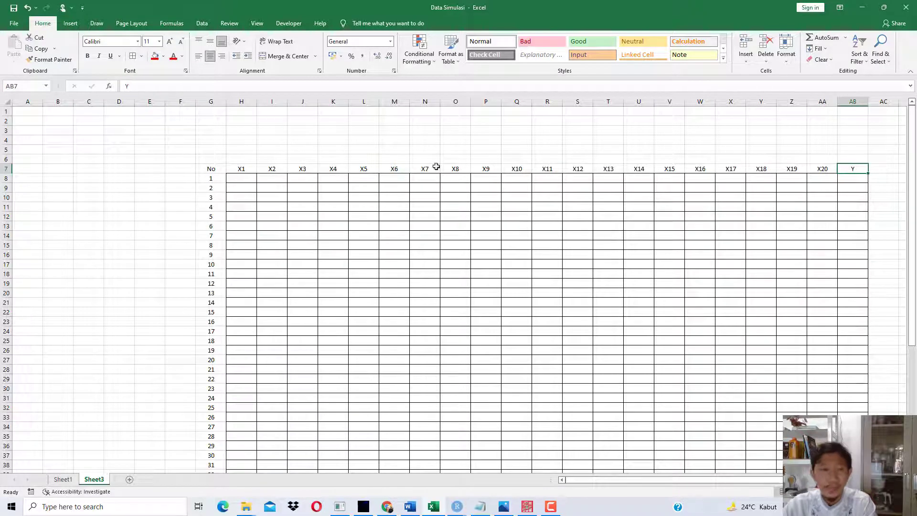
click(828, 163)
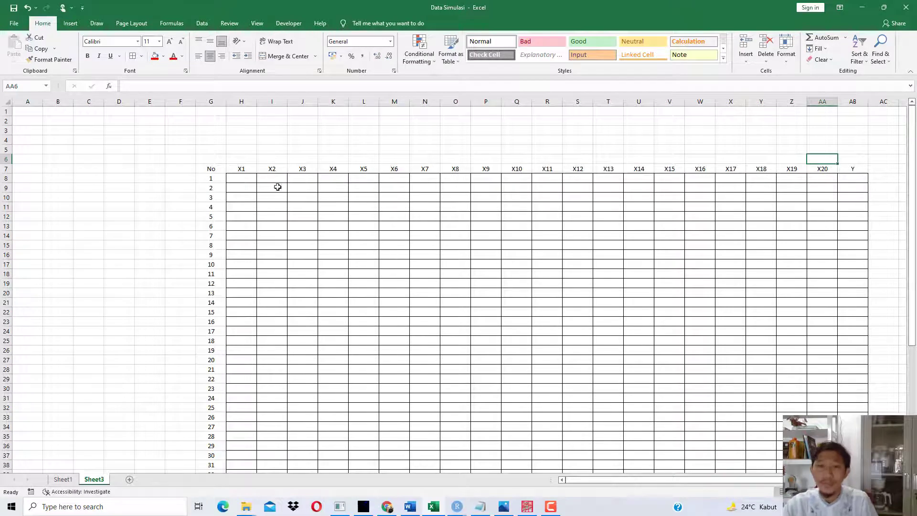
click(865, 175)
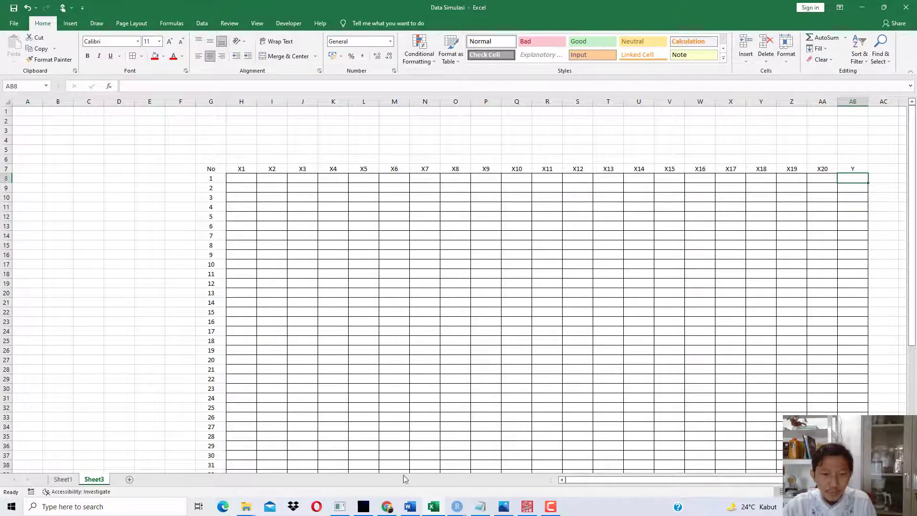
Step: Switch to STATCAL in the browser and open the statistics tool for generating data from a covariance matrix
click(387, 506)
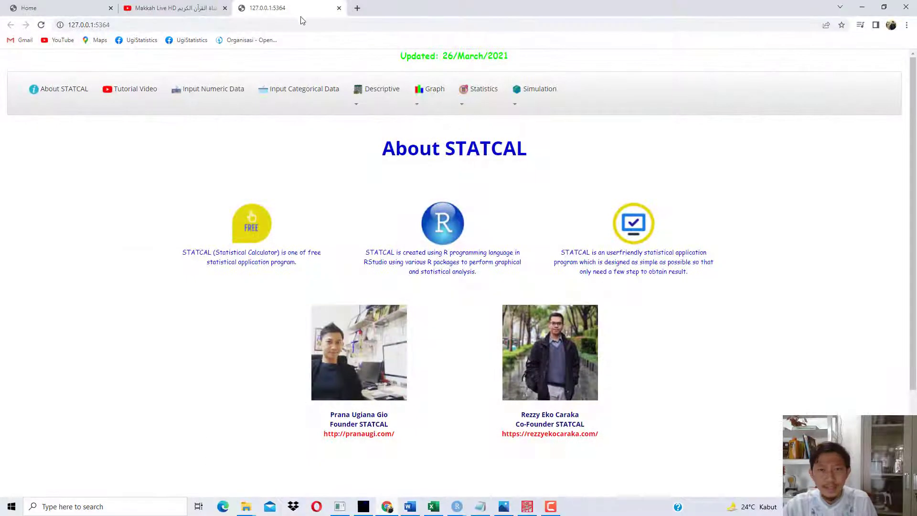
click(487, 93)
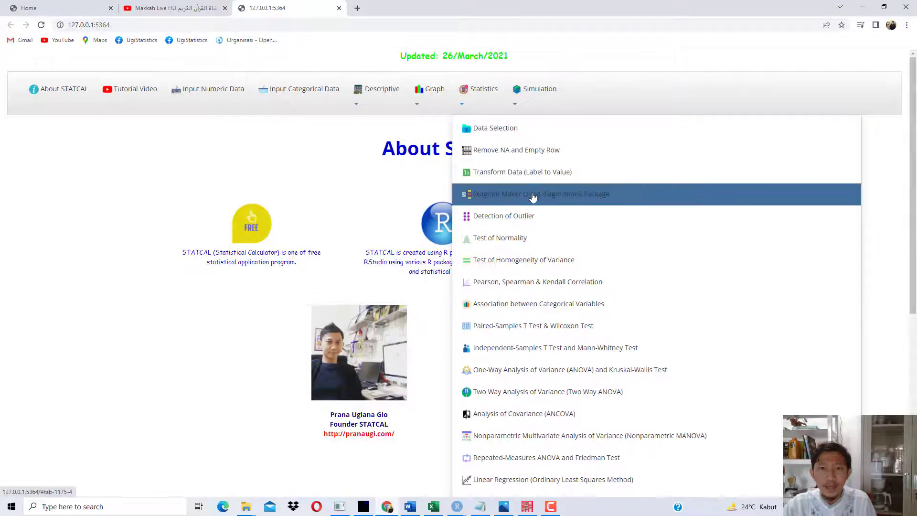
scroll(532, 197, down, 6)
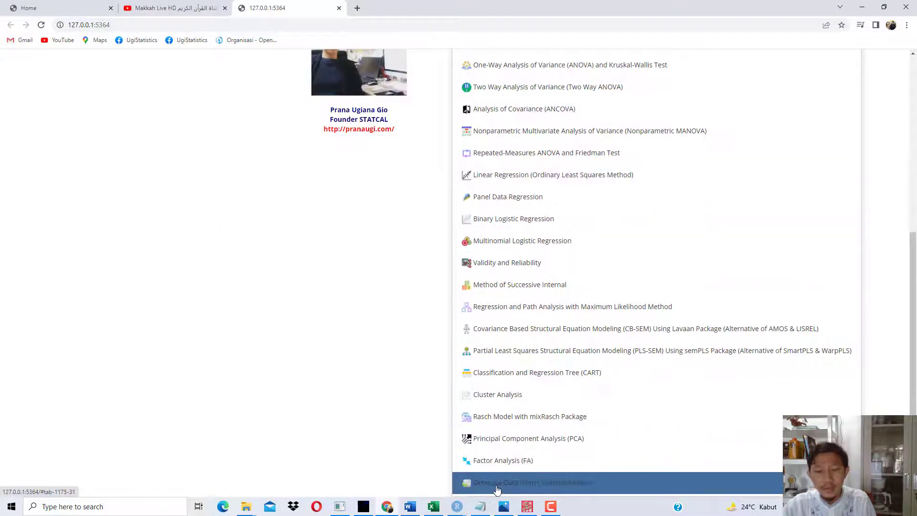
click(496, 487)
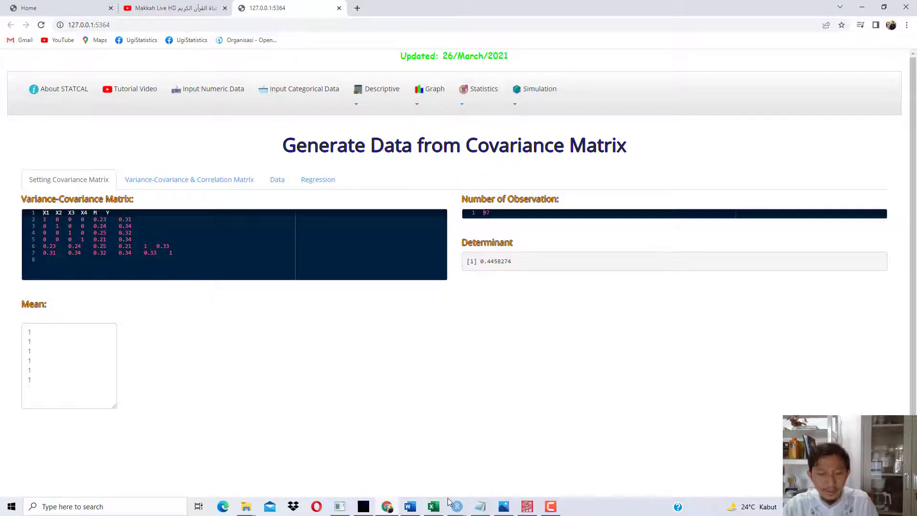
Step: Compare the covariance-variance matrix on Sheet1 of the Excel workbook with the Variance-Covariance Matrix input in STATCAL
click(433, 505)
click(62, 479)
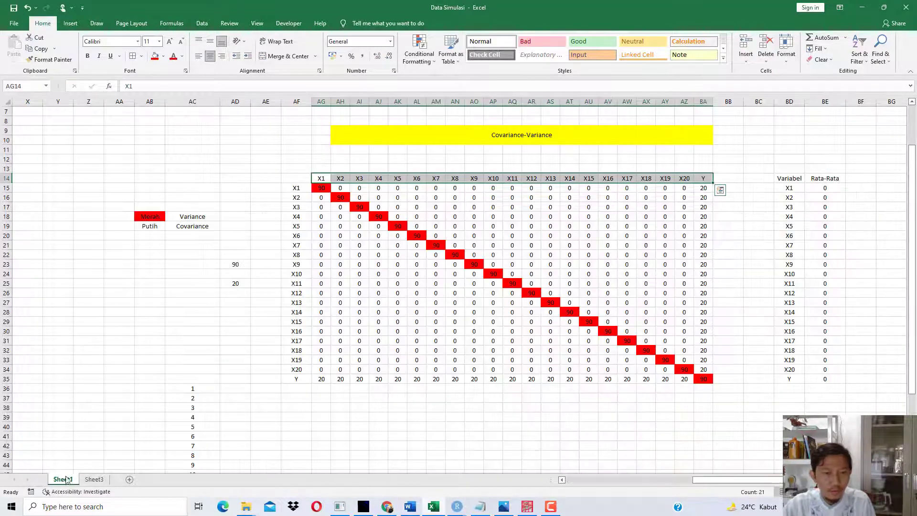
click(387, 506)
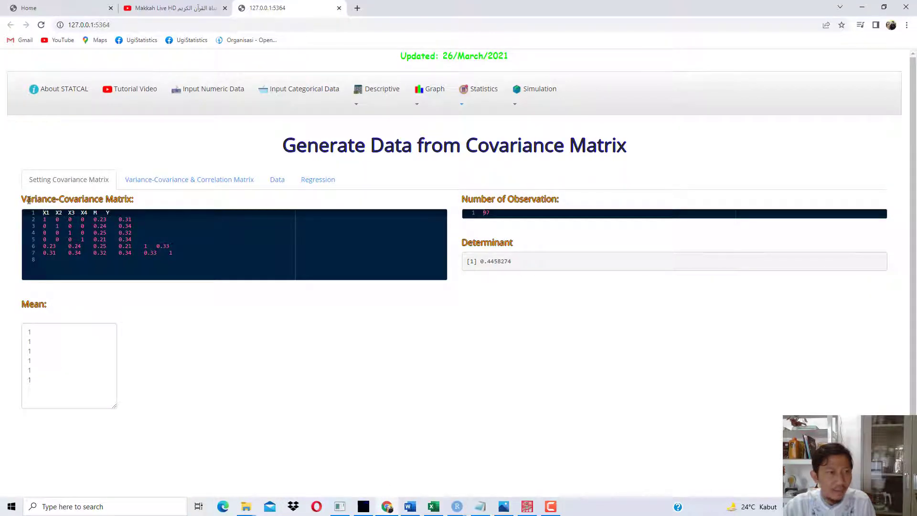
drag(29, 200, 76, 201)
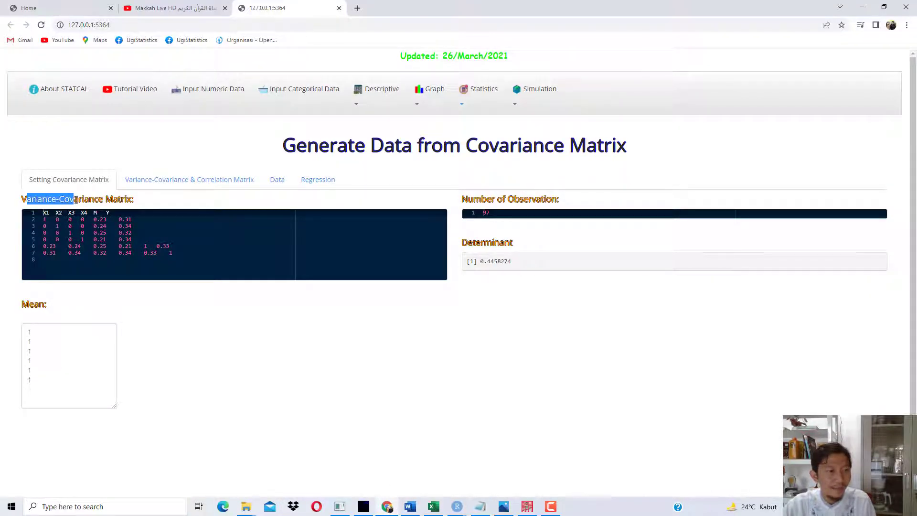
click(77, 198)
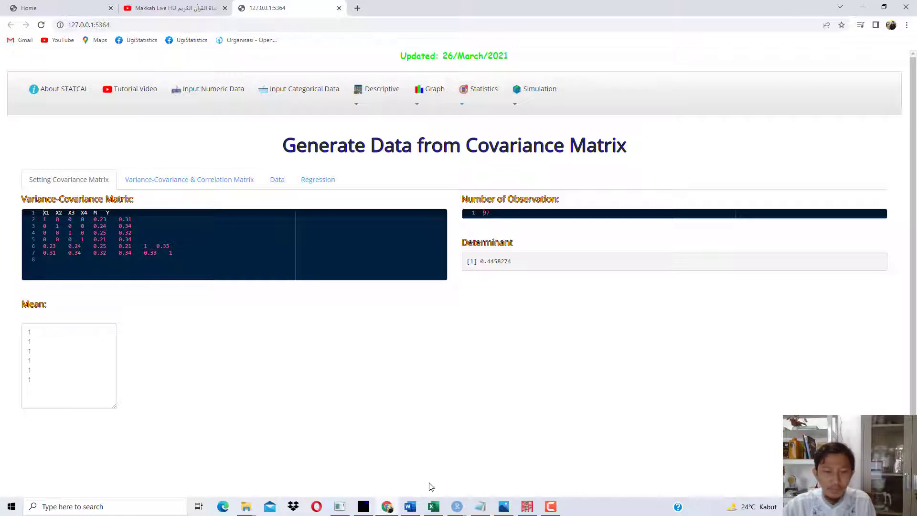
Step: Return to the Excel workbook and examine the full covariance-variance matrix and its red diagonal variance cells from X1 to X9
click(433, 507)
click(420, 404)
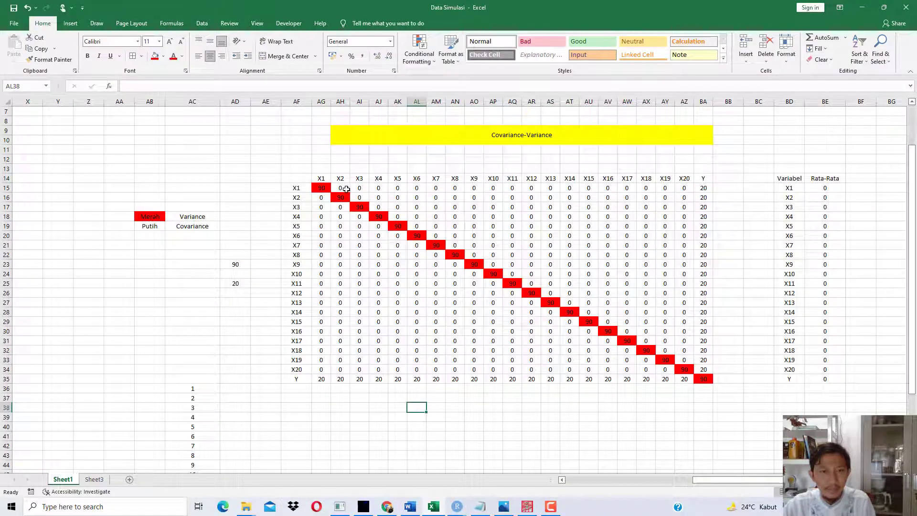
drag(304, 186, 705, 377)
click(684, 360)
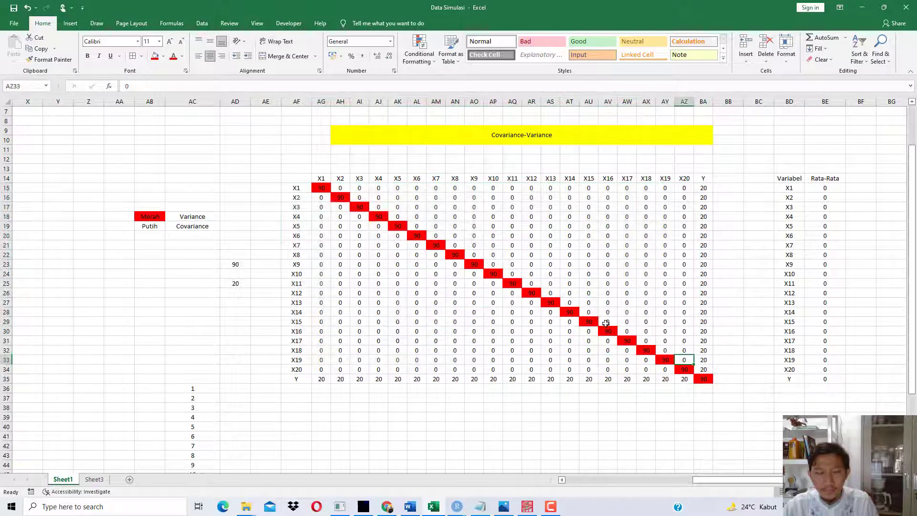
click(320, 191)
click(340, 197)
click(359, 206)
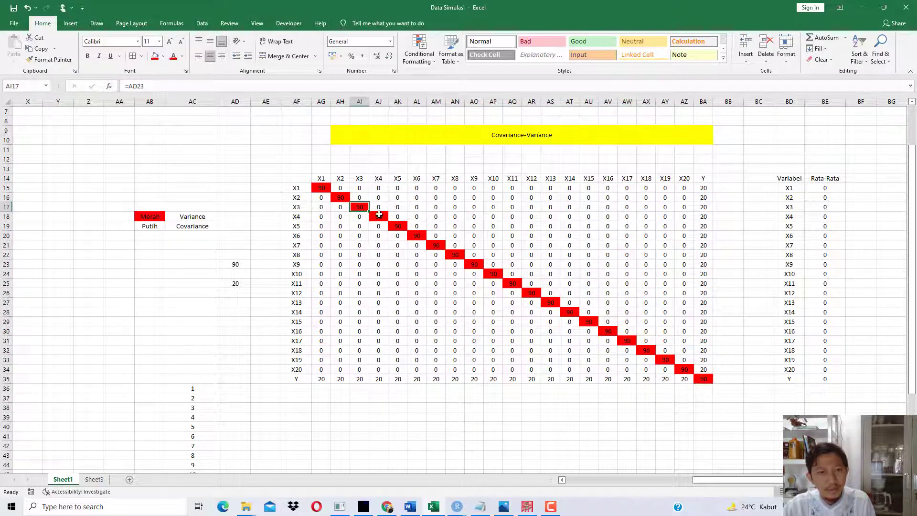
click(378, 216)
click(401, 226)
click(418, 235)
click(436, 245)
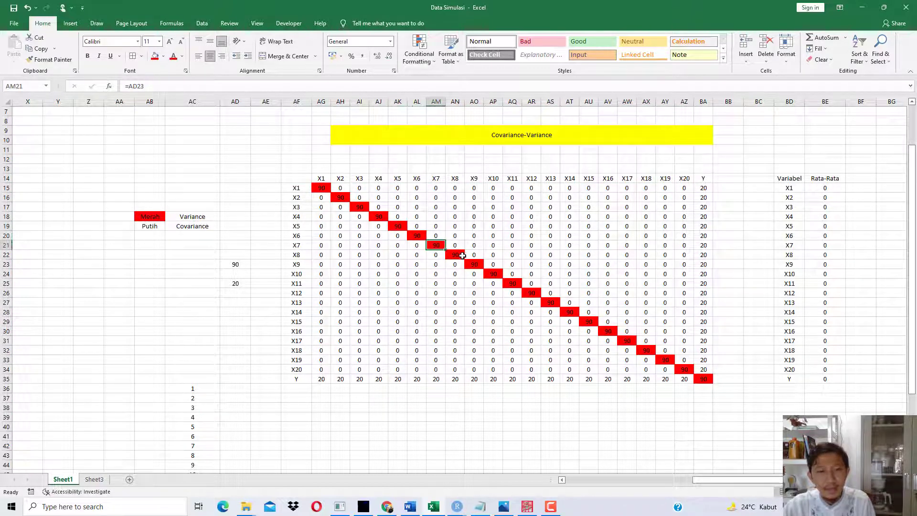
click(456, 254)
click(482, 265)
Step: Check the Merah and Putih legend against the white covariance cells above and below the matrix diagonal
click(157, 219)
click(153, 227)
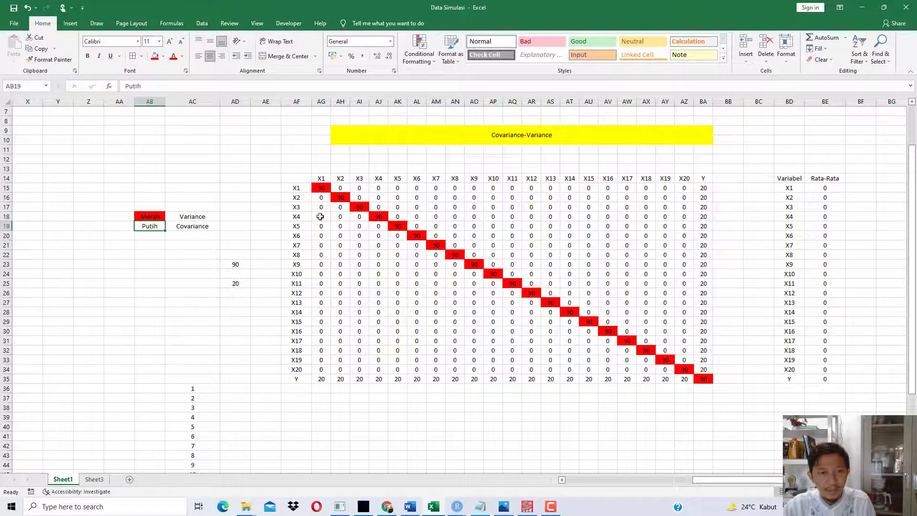
drag(361, 192, 595, 199)
click(551, 235)
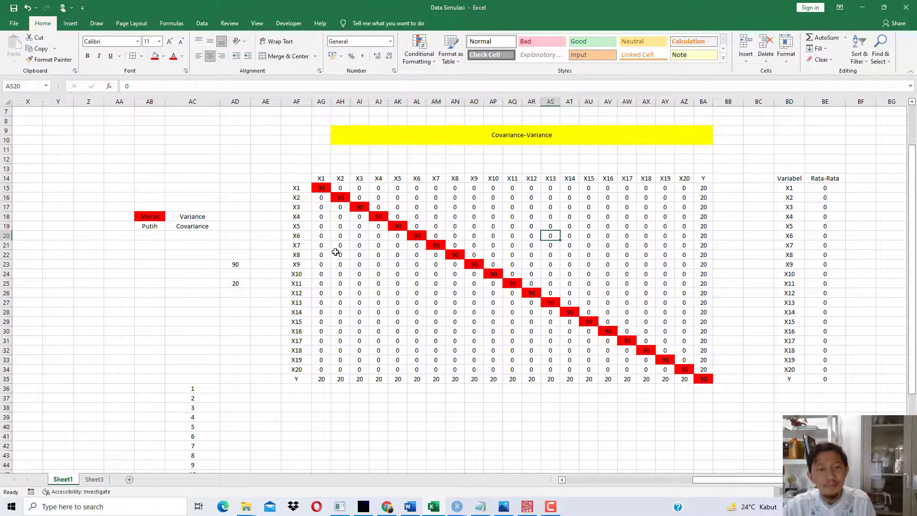
drag(335, 252, 473, 333)
click(382, 293)
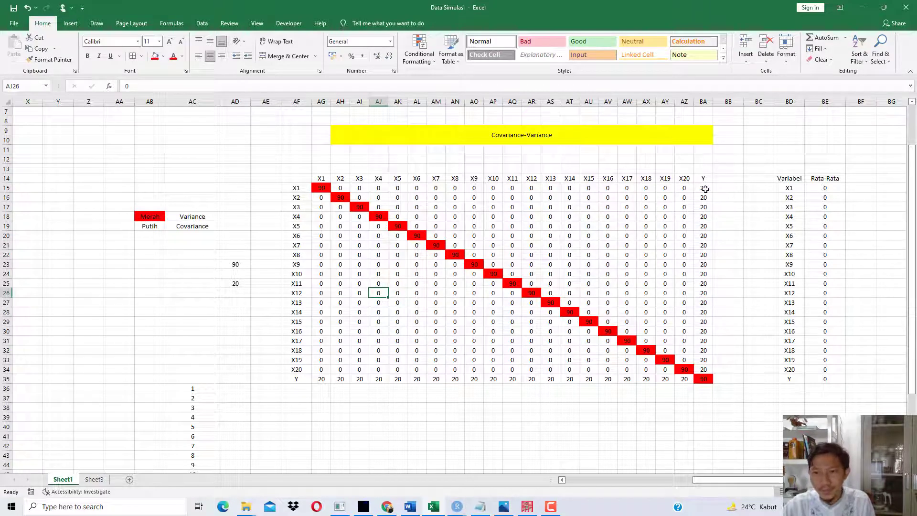
Step: Examine the covariances of Y with the X variables and the covariances among the X variables on both sides of the diagonal
drag(704, 189, 705, 370)
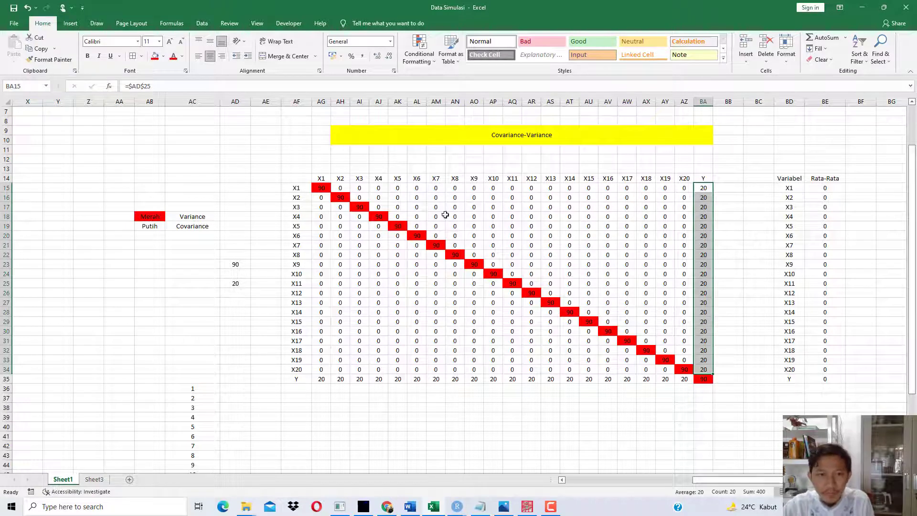
click(414, 204)
drag(340, 188, 686, 189)
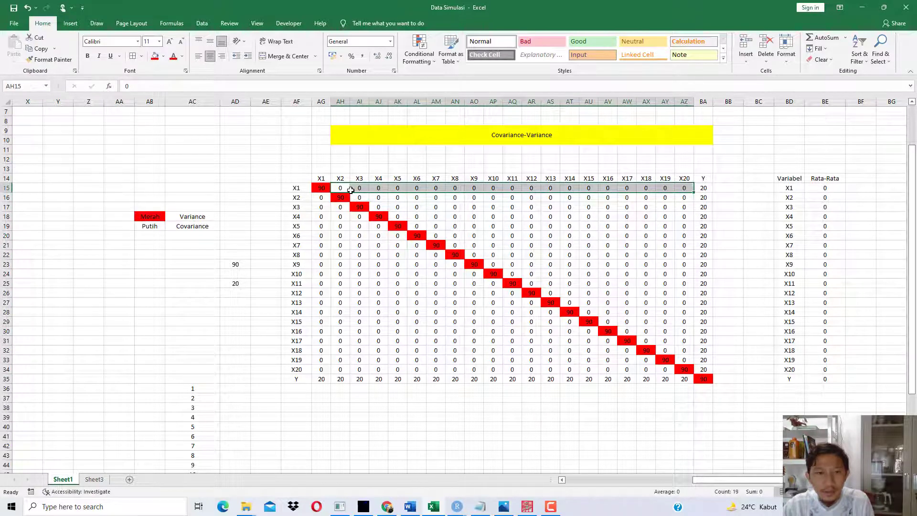
drag(350, 190, 627, 264)
click(506, 190)
drag(341, 256, 417, 325)
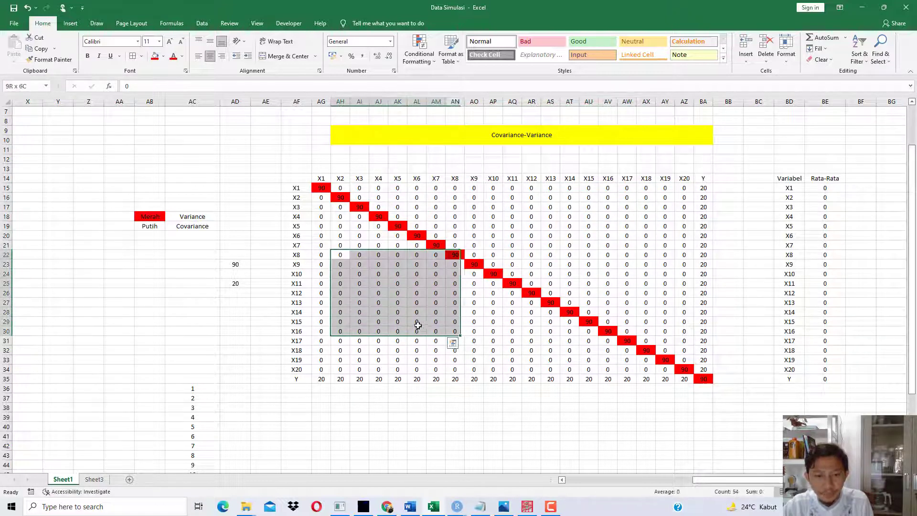
drag(378, 293, 397, 303)
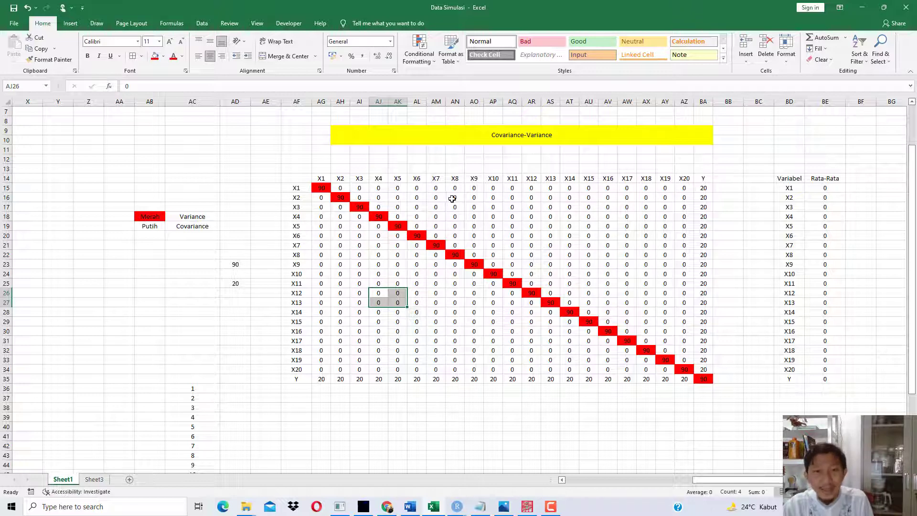
drag(451, 198, 494, 216)
click(531, 216)
Step: Review the X variable headers together with their covariances with Y in the matrix's Y column and Y row
drag(358, 183, 505, 181)
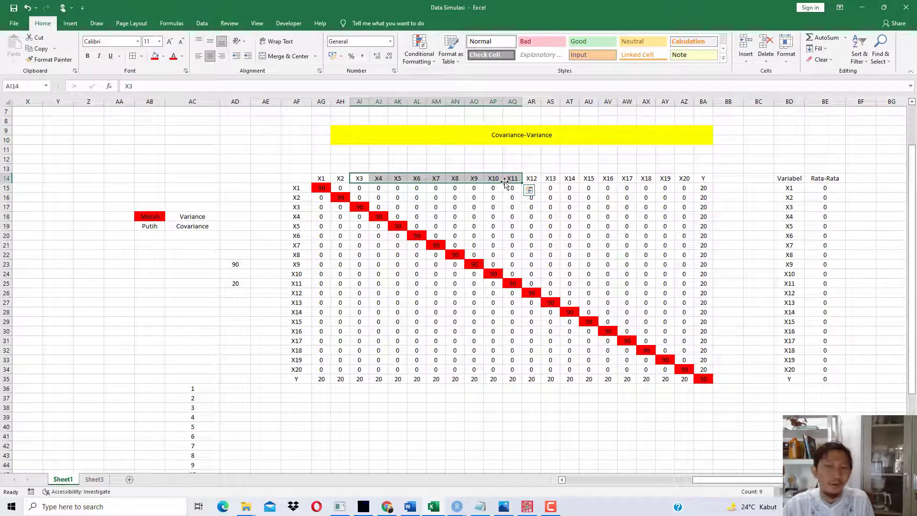
drag(701, 189, 703, 341)
drag(359, 378, 398, 379)
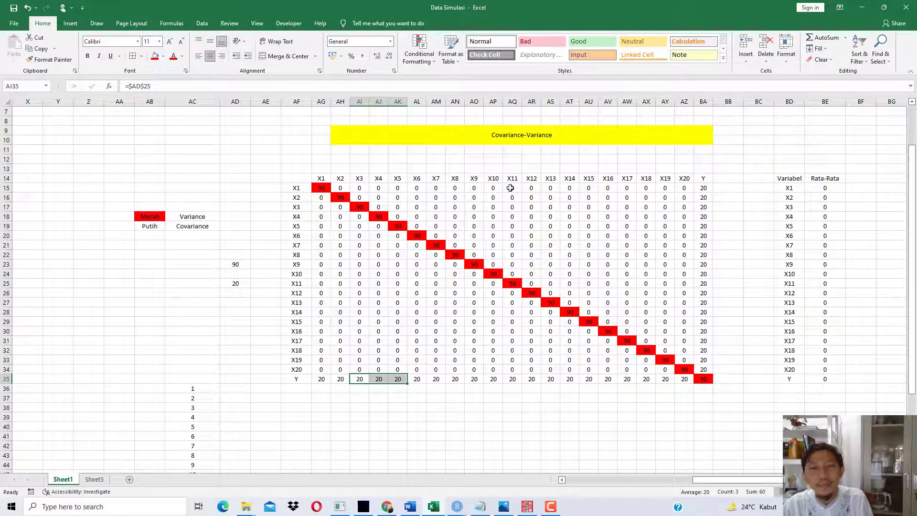
drag(327, 177, 573, 178)
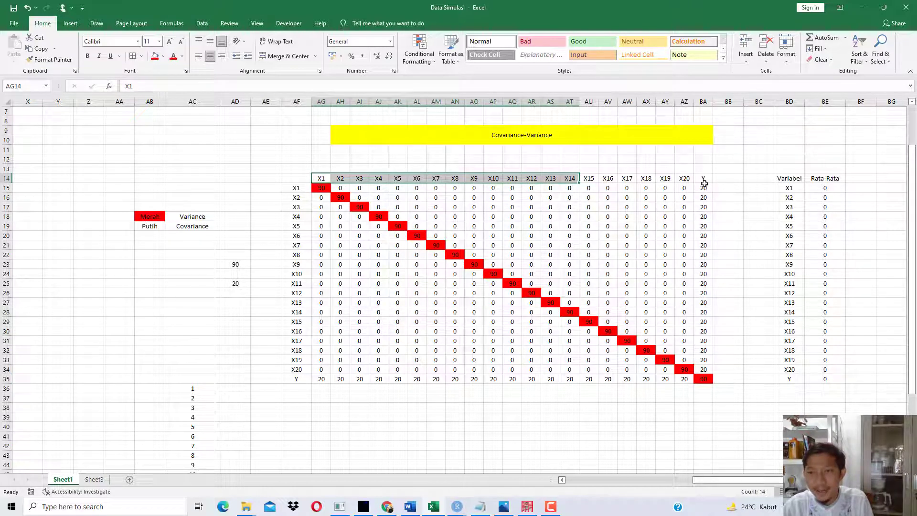
drag(704, 185, 709, 253)
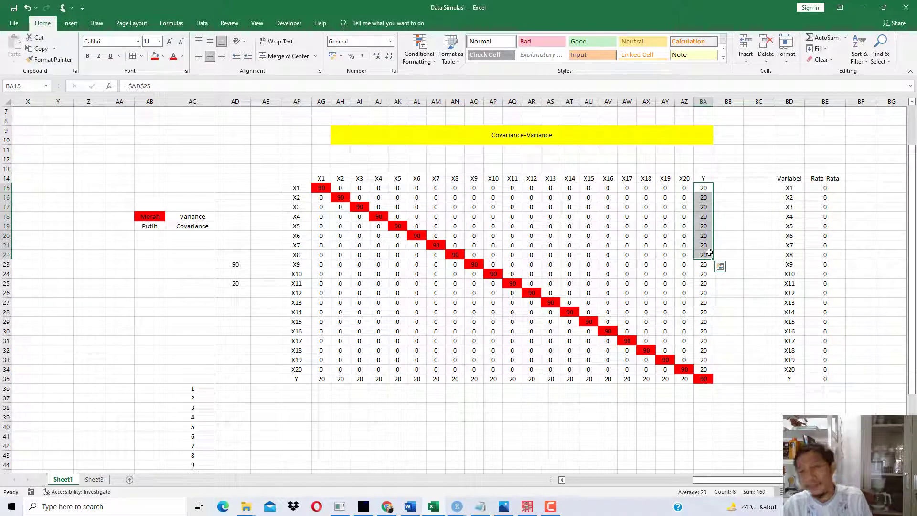
click(702, 216)
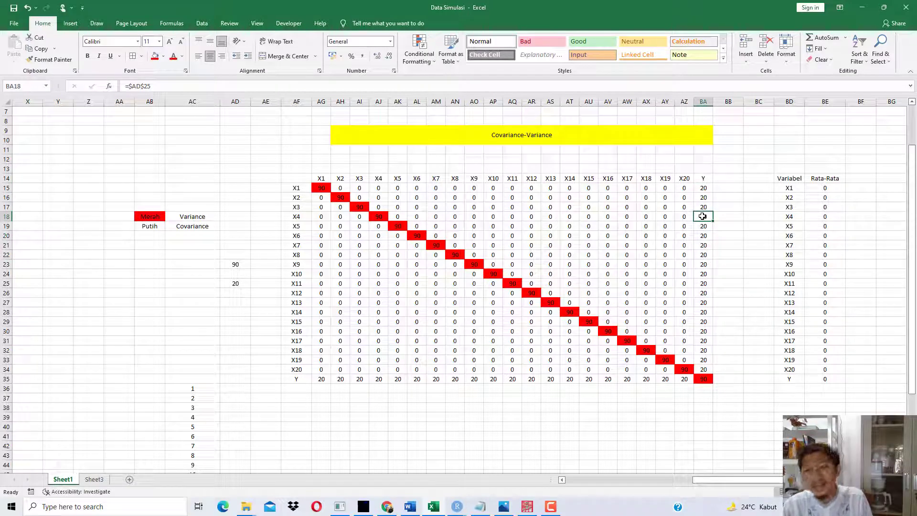
click(706, 197)
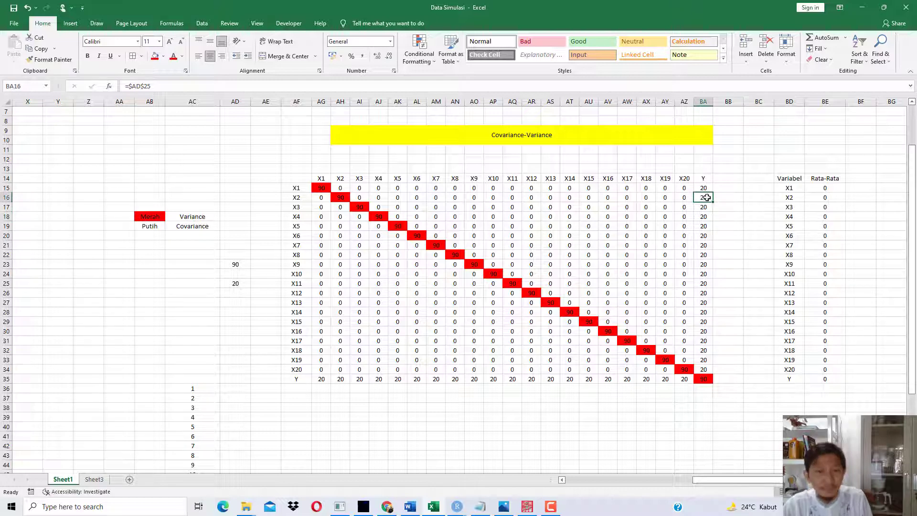
Step: Examine the red diagonal variance cells of X1 through X7 one by one, including the cell each formula references
click(326, 189)
click(338, 197)
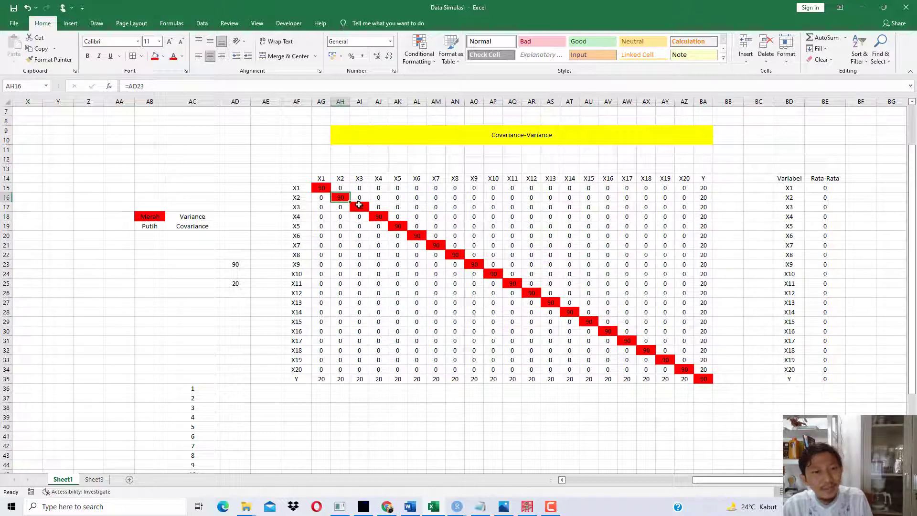
click(358, 206)
click(381, 215)
click(399, 226)
click(417, 236)
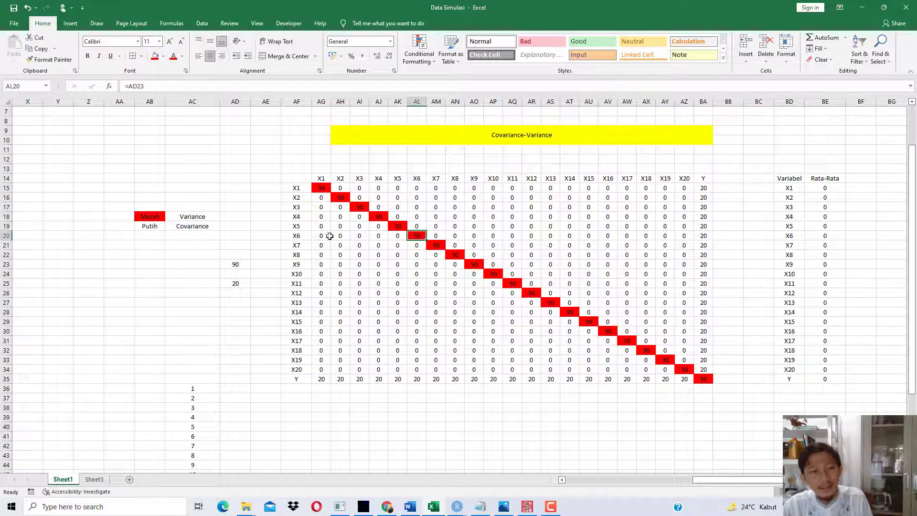
click(324, 189)
click(341, 198)
click(359, 207)
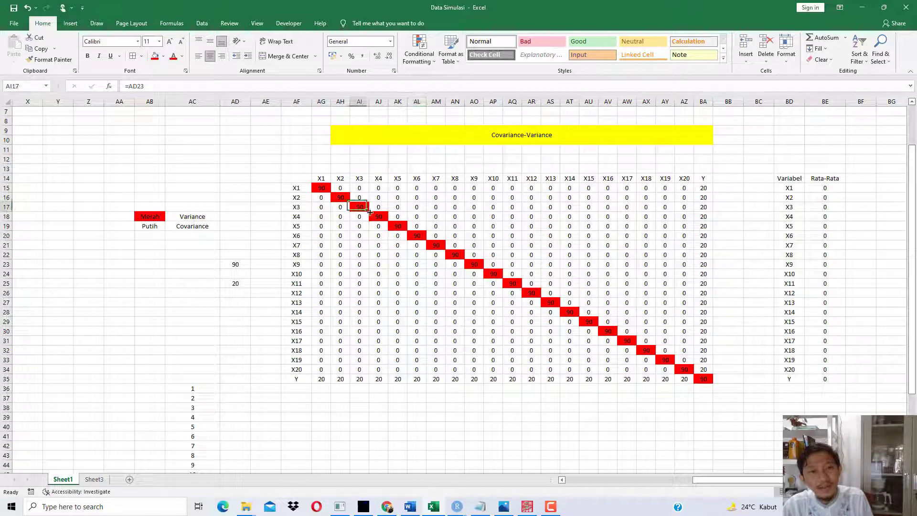
click(379, 215)
click(400, 225)
click(417, 236)
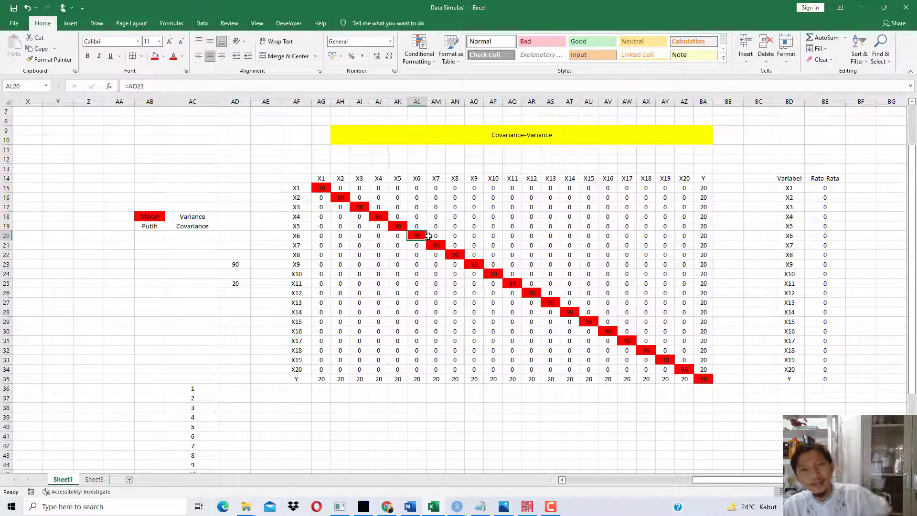
click(438, 244)
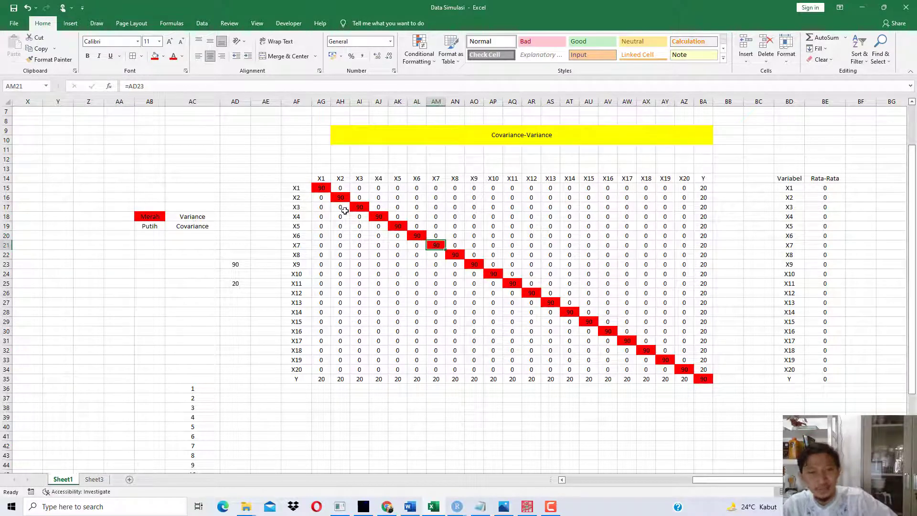
click(322, 187)
click(341, 196)
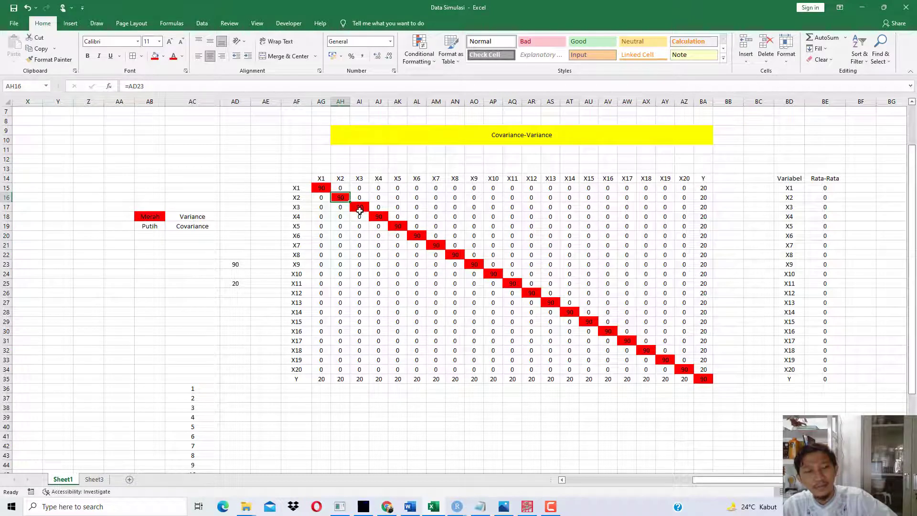
click(359, 210)
click(380, 217)
click(402, 226)
click(419, 235)
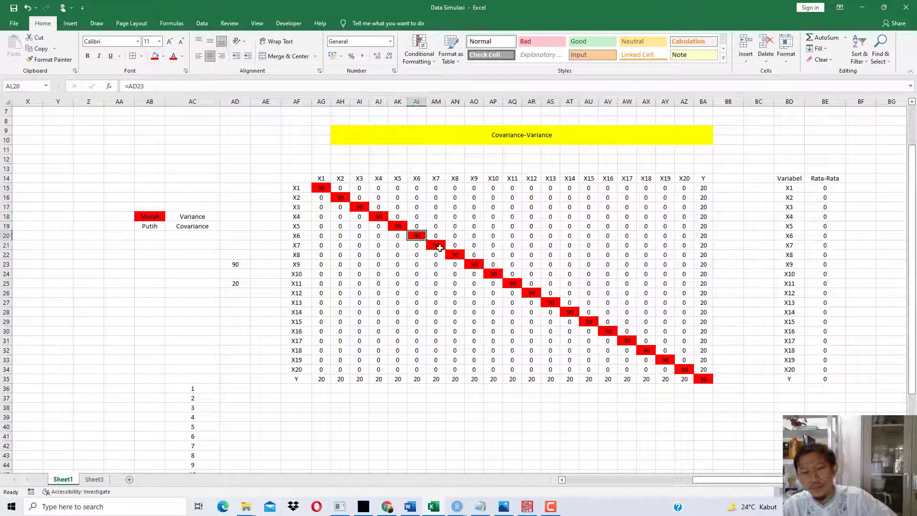
Step: Replace STATCAL's example variance-covariance matrix with the Excel matrix for X1 to X20 and Y, including its column headers
click(438, 245)
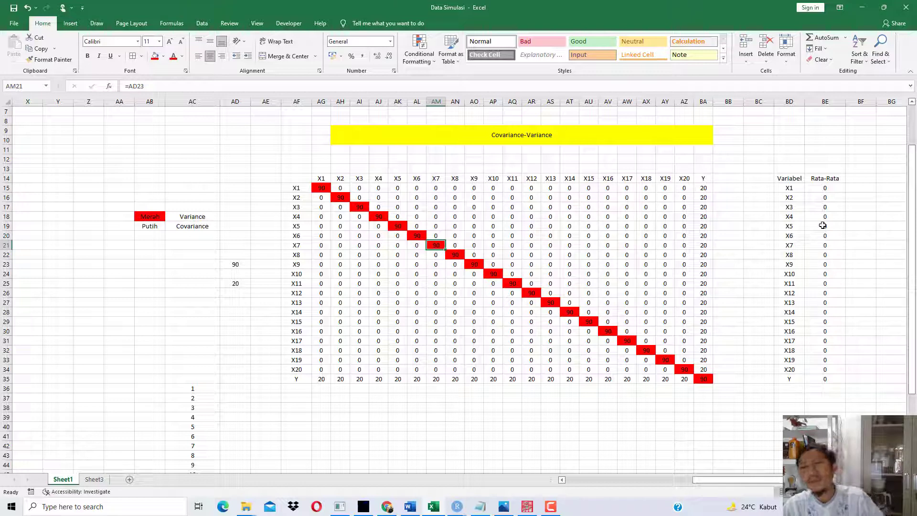
drag(821, 184, 825, 379)
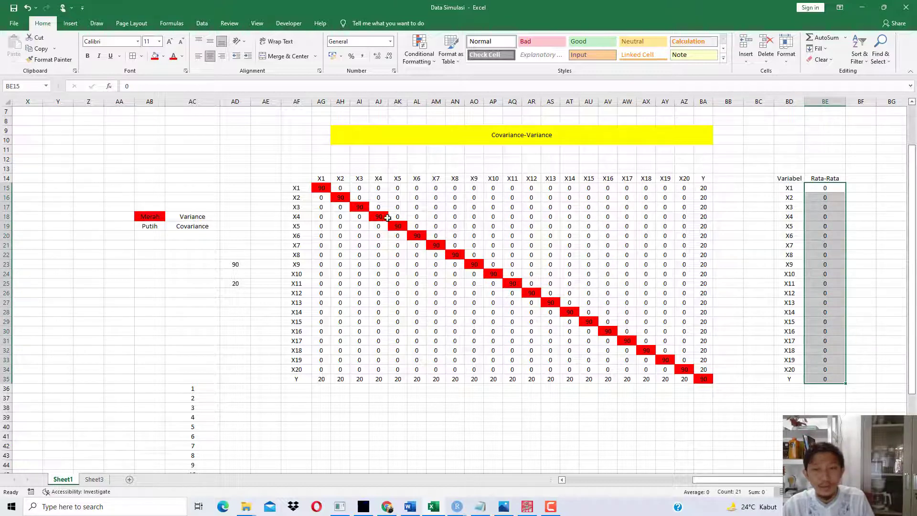
drag(322, 179, 703, 379)
key(ctrl+c)
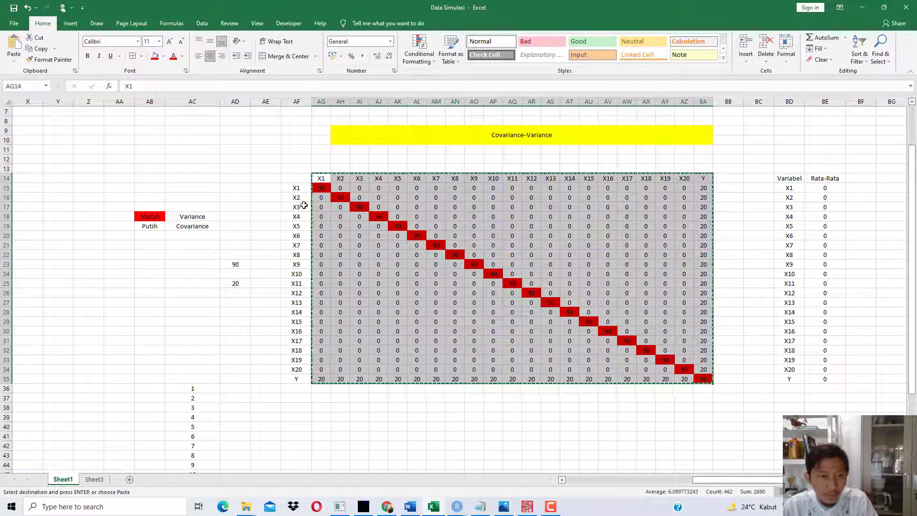
drag(296, 187, 299, 376)
drag(321, 178, 703, 379)
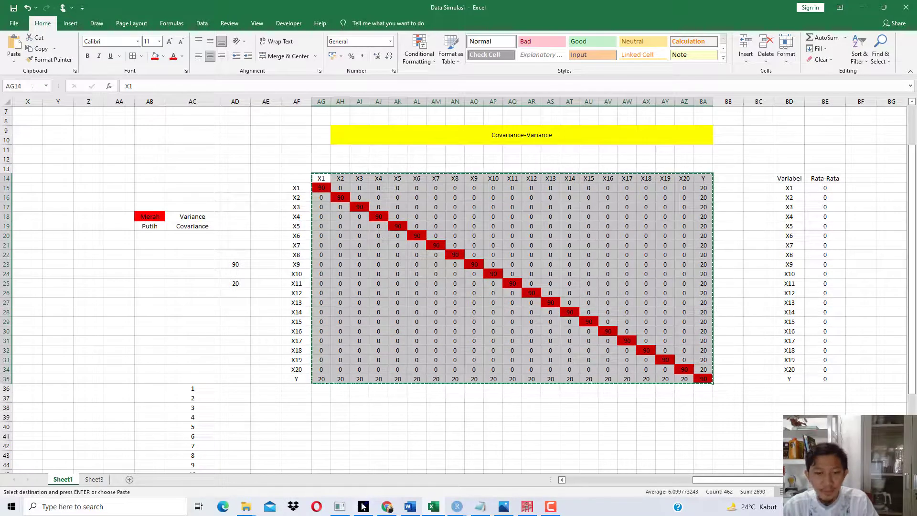
click(389, 509)
key(ctrl+a)
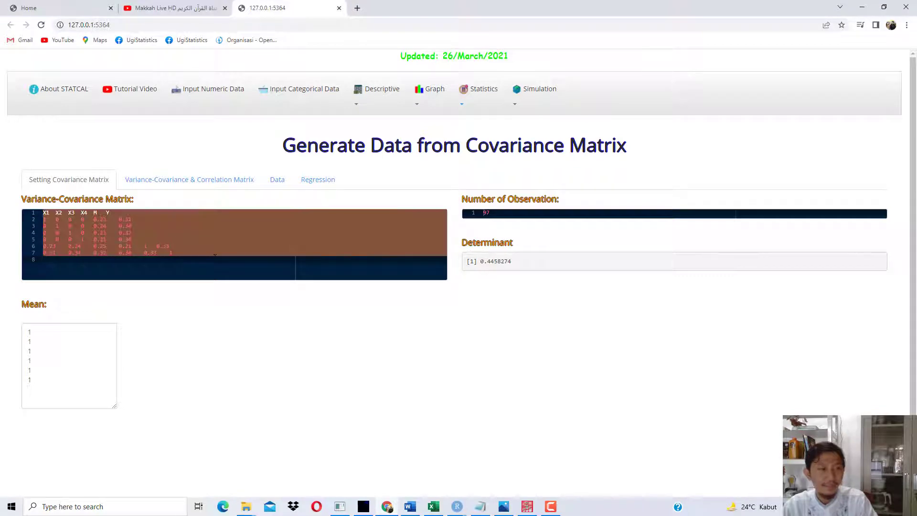
key(ctrl+v)
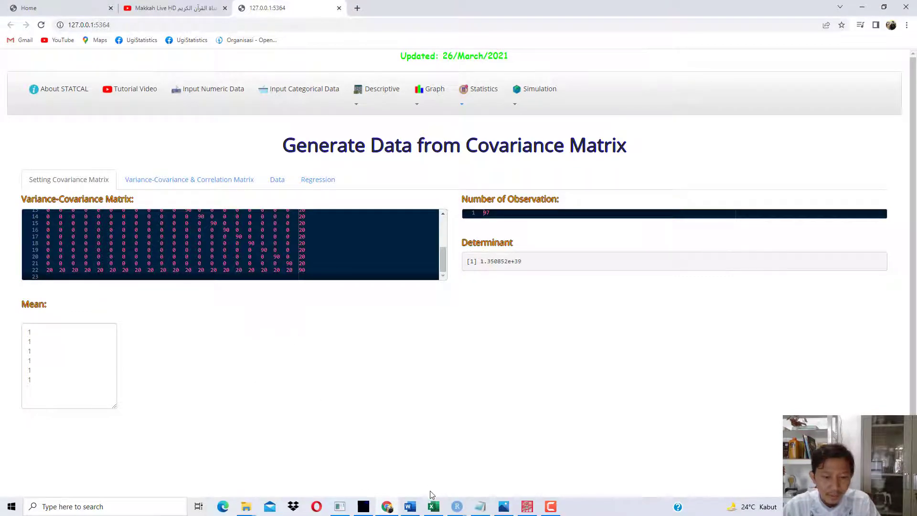
Step: Replace the example means in STATCAL with the Rata-Rata values for X1 to X20 and Y from Excel
click(433, 506)
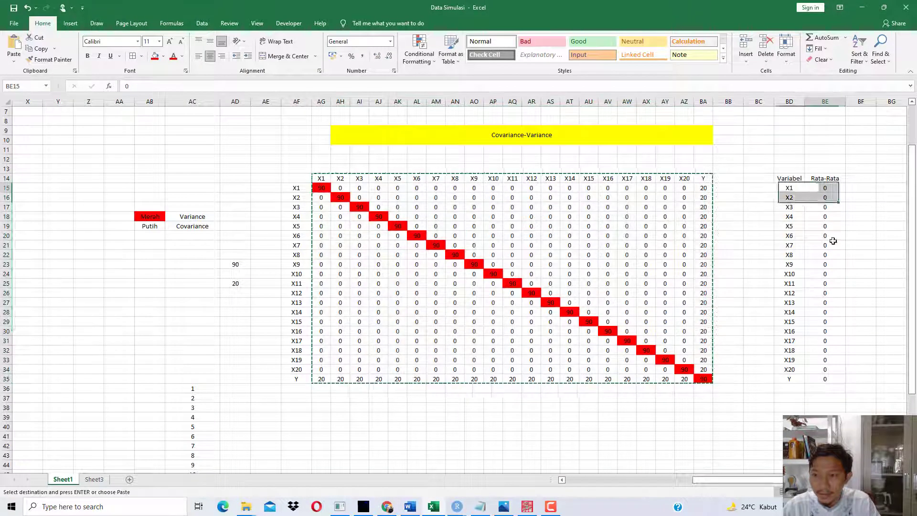
drag(833, 241, 831, 381)
key(ctrl+c)
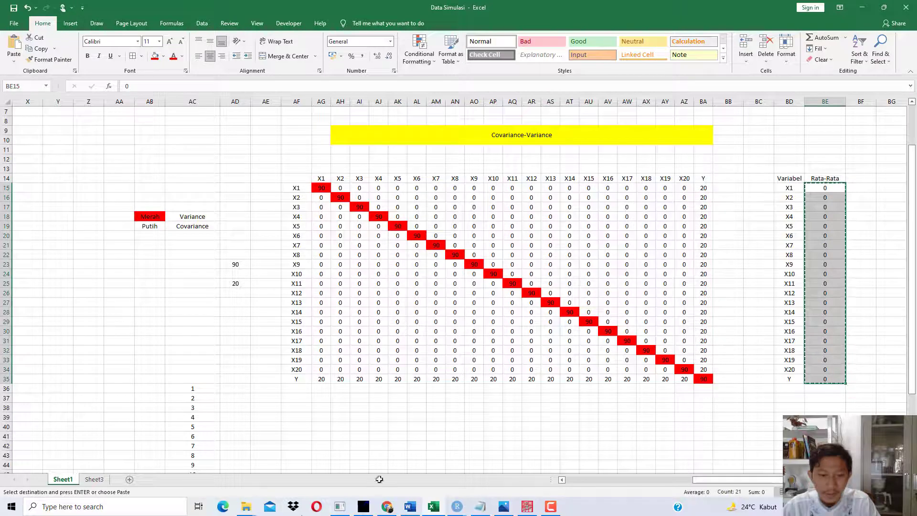
click(387, 506)
click(89, 364)
key(ctrl+a)
key(ctrl+v)
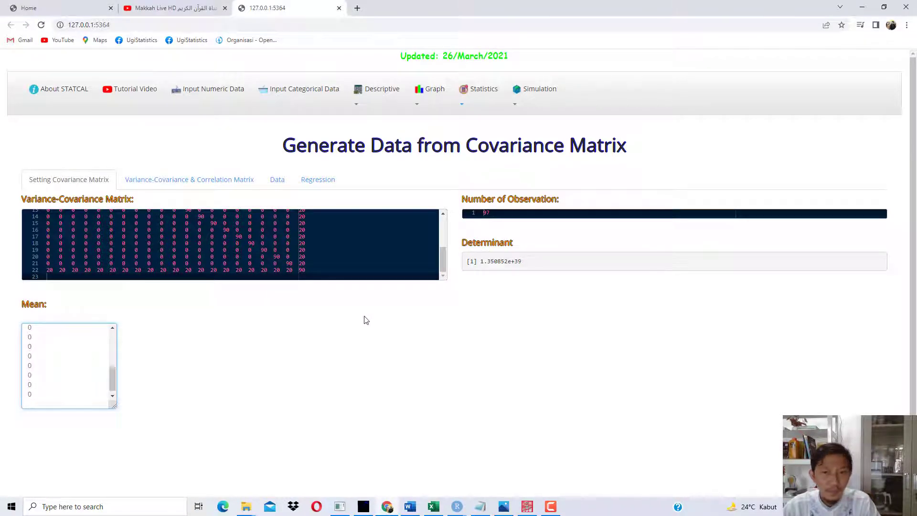
Step: Set the number of observations to 50 and check the determinant of the matrix
drag(508, 210, 455, 210)
text(5)
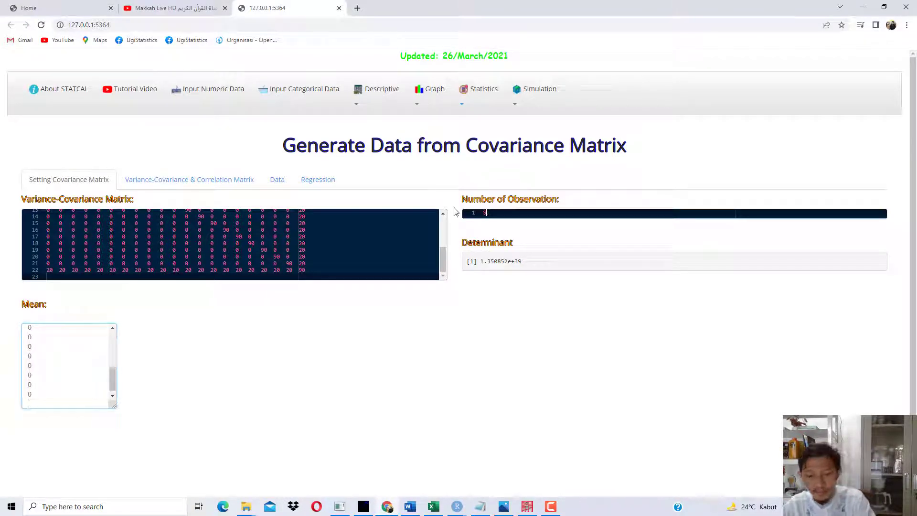
text(0)
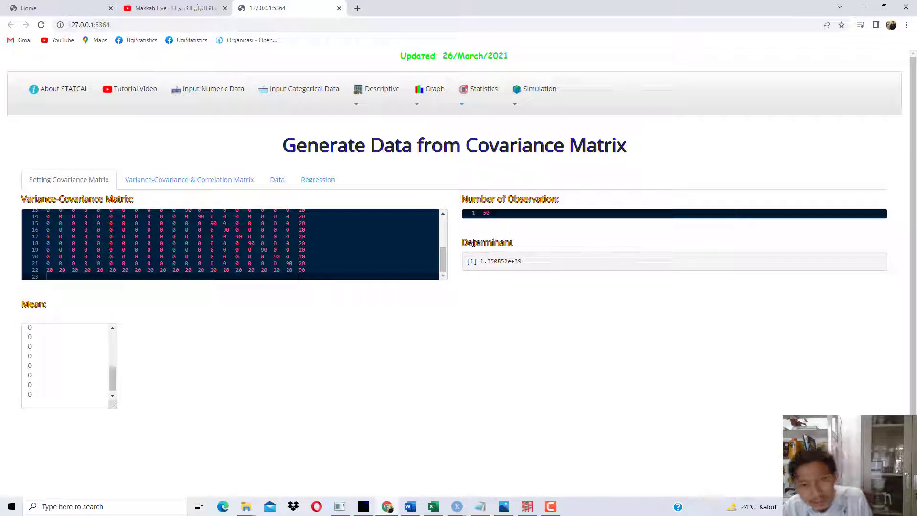
drag(462, 242, 522, 264)
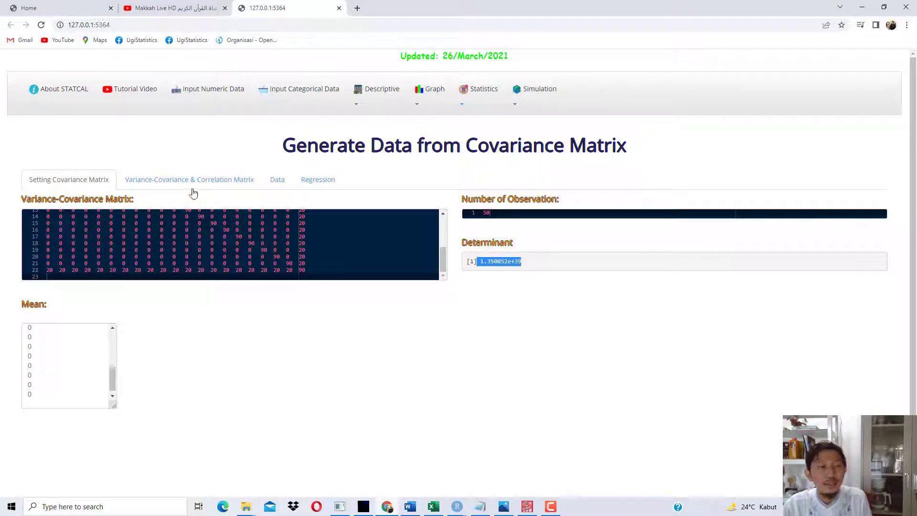
click(486, 261)
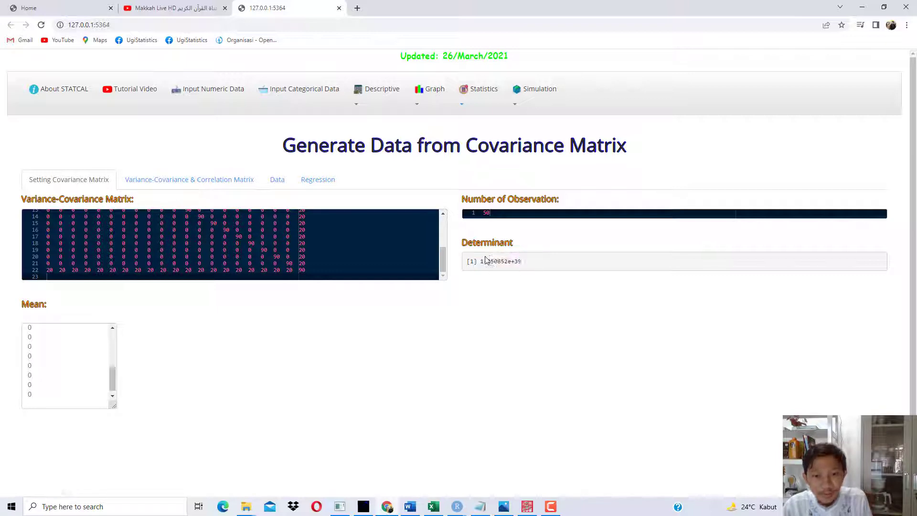
Step: Review the variance-covariance matrix and the correlation matrix that STATCAL derives from the pasted values
click(190, 180)
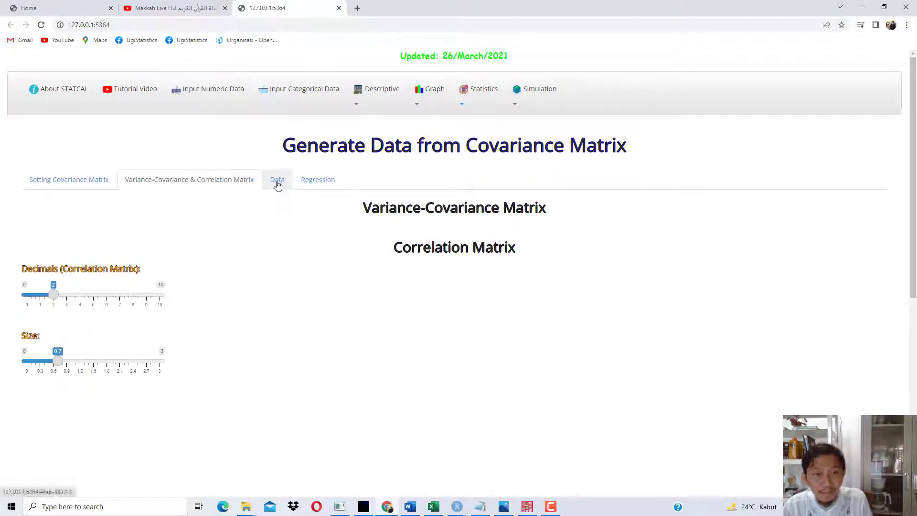
scroll(212, 293, down, 4)
scroll(212, 294, down, 3)
scroll(212, 293, up, 7)
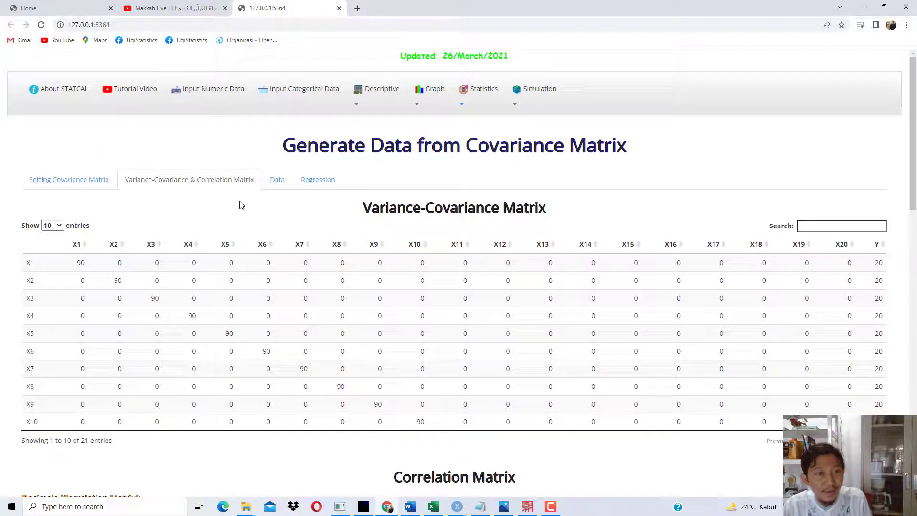
Step: Open the generated data in Excel and highlight all observations of X1 to X20 and Y for inspection
click(276, 181)
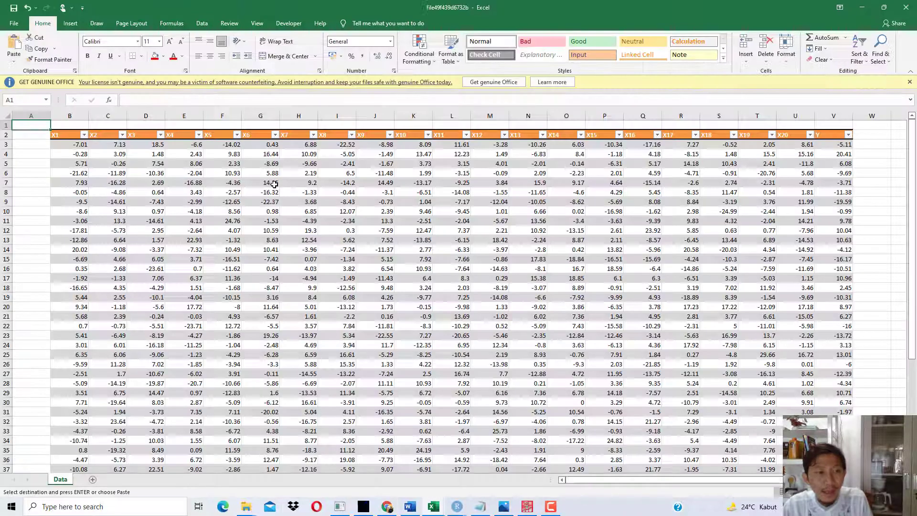
click(154, 169)
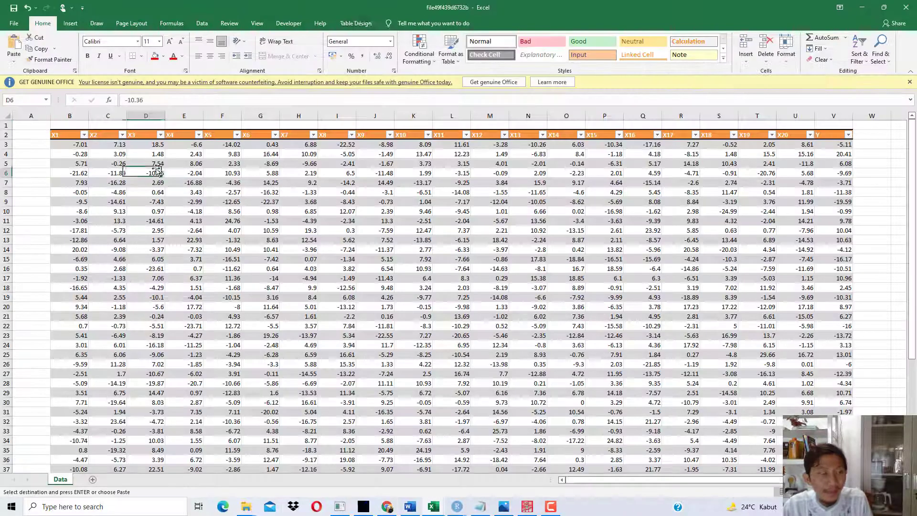
drag(61, 135, 848, 165)
key(Down)
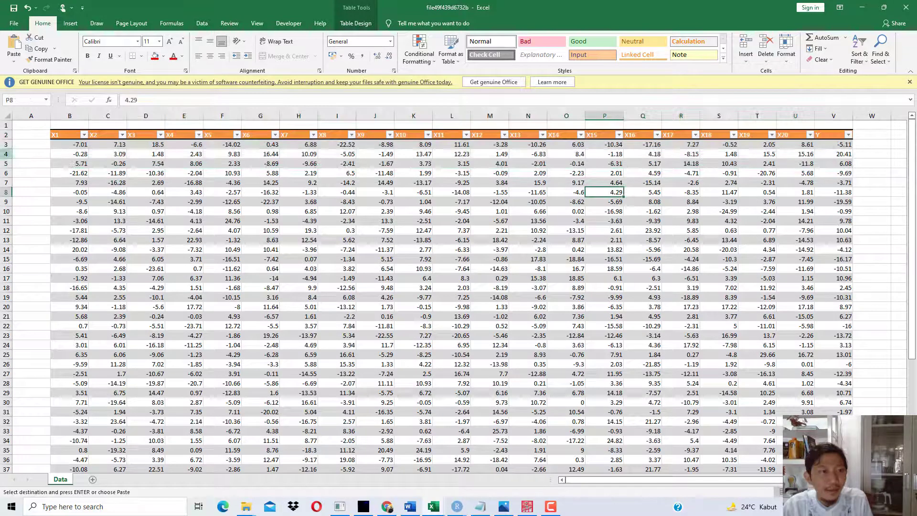
key(shift+Down)
key(shift+Down)
key(shift+Down)
key(shift+Down)
key(shift+Down)
key(shift+Down)
key(shift+Down)
key(shift+Down)
key(shift+Down)
key(shift+Down)
key(shift+Down)
key(shift+Down)
key(shift+Down)
key(shift+Down)
key(shift+Down)
key(shift+Down)
key(shift+Down)
key(shift+Down)
key(shift+Down)
key(shift+Down)
key(shift+Down)
key(shift+Down)
key(shift+Down)
key(shift+Down)
key(shift+Down)
key(shift+Down)
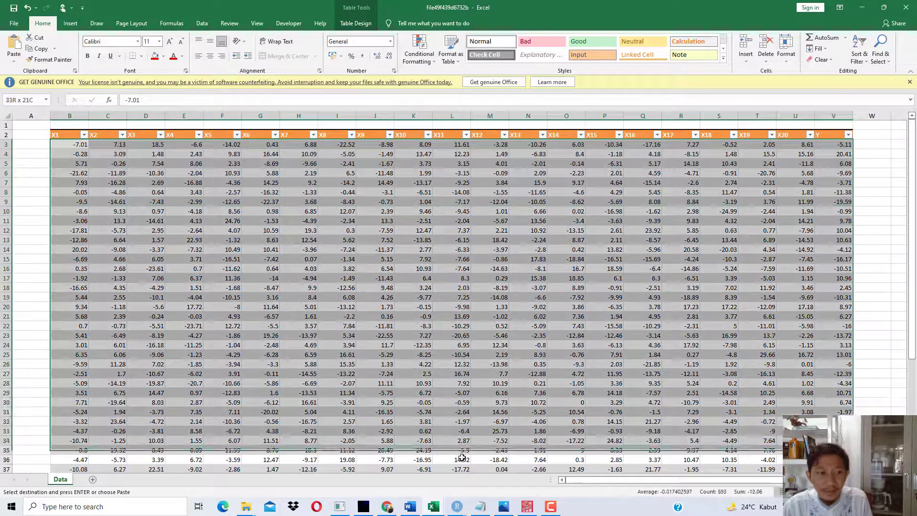
scroll(123, 403, up, 6)
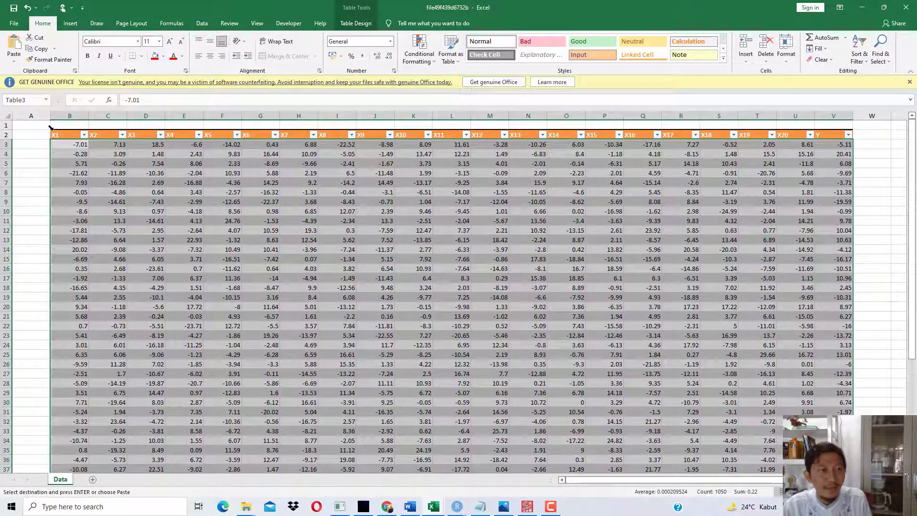
Step: Check the generated columns from X1 through X20 and Y, and close the generated data workbook
click(53, 132)
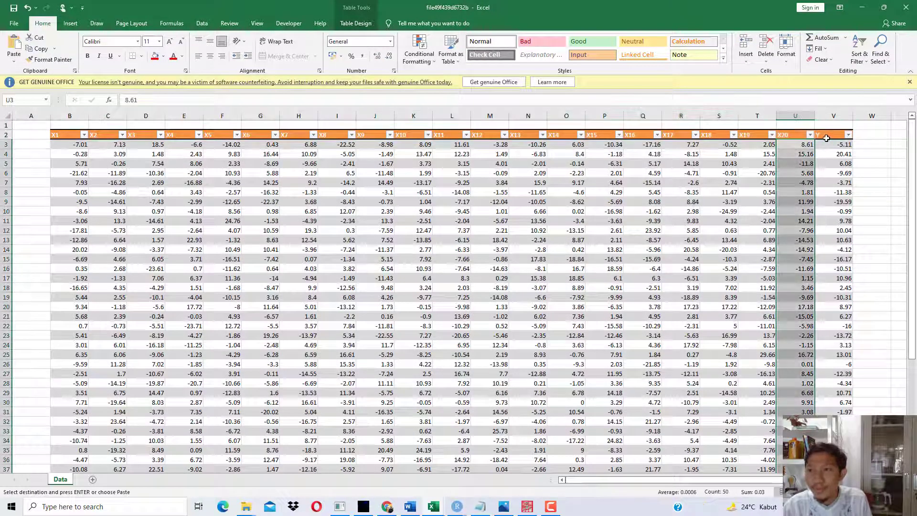
click(829, 135)
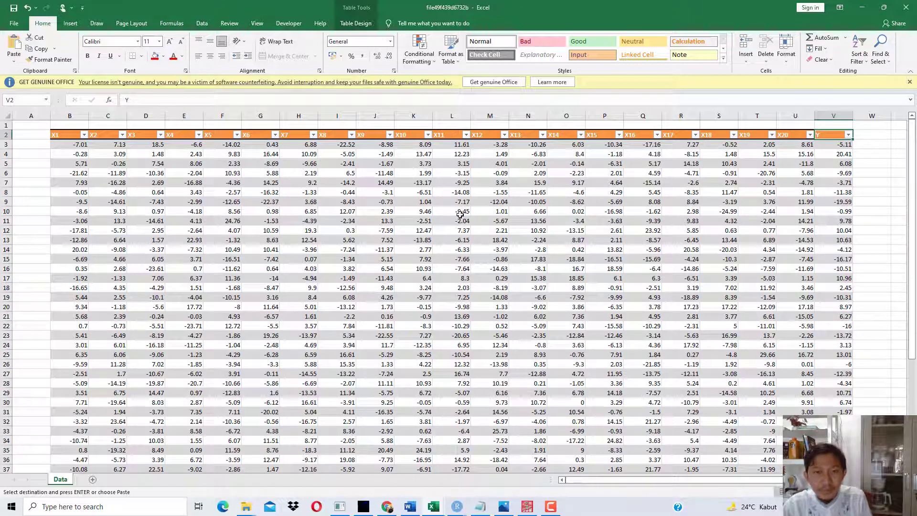
click(913, 5)
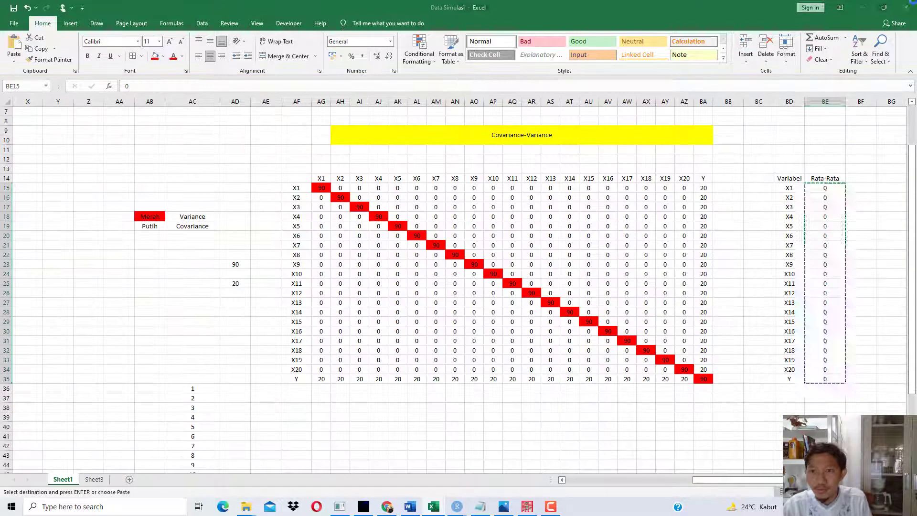
Step: Return to the covariance matrix settings in STATCAL and examine the determinant again
click(386, 506)
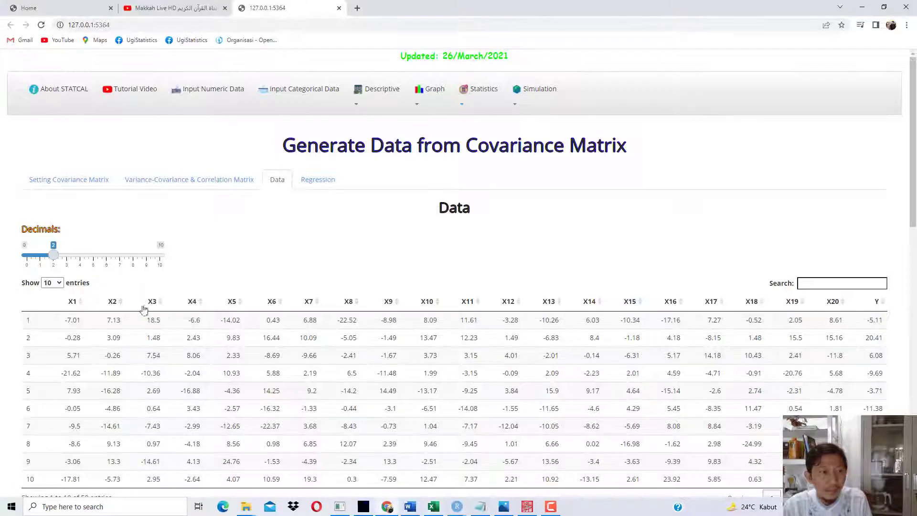
click(93, 181)
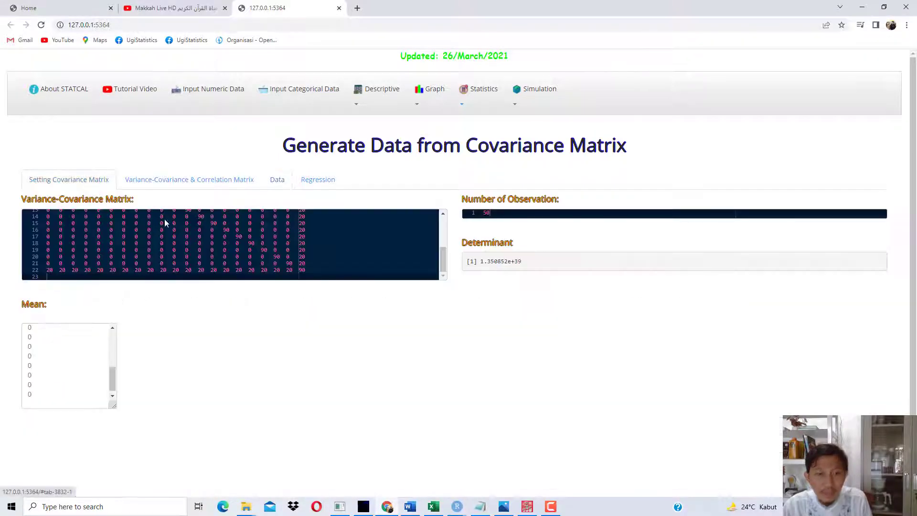
drag(489, 262, 523, 262)
click(502, 260)
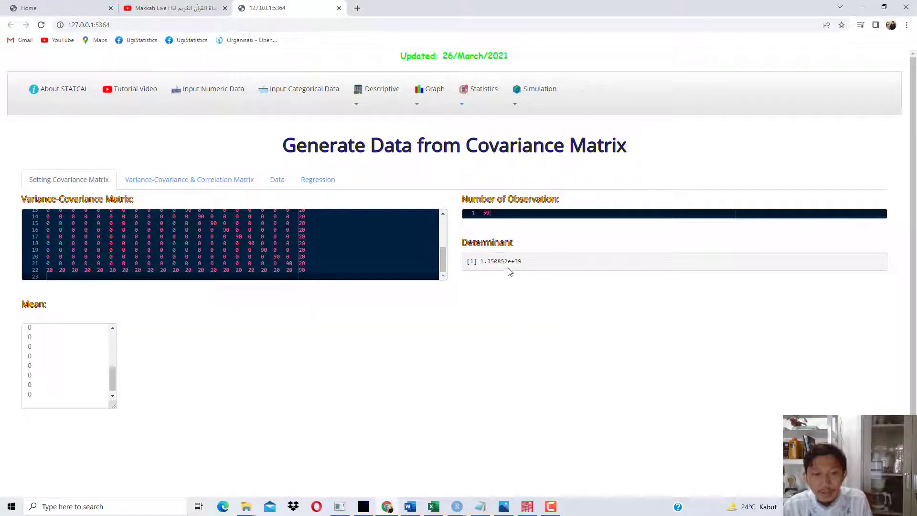
Step: In the Data Simulasi workbook, set the covariance input AD25 to 50 and check the matrix's Y column and Y row
click(432, 506)
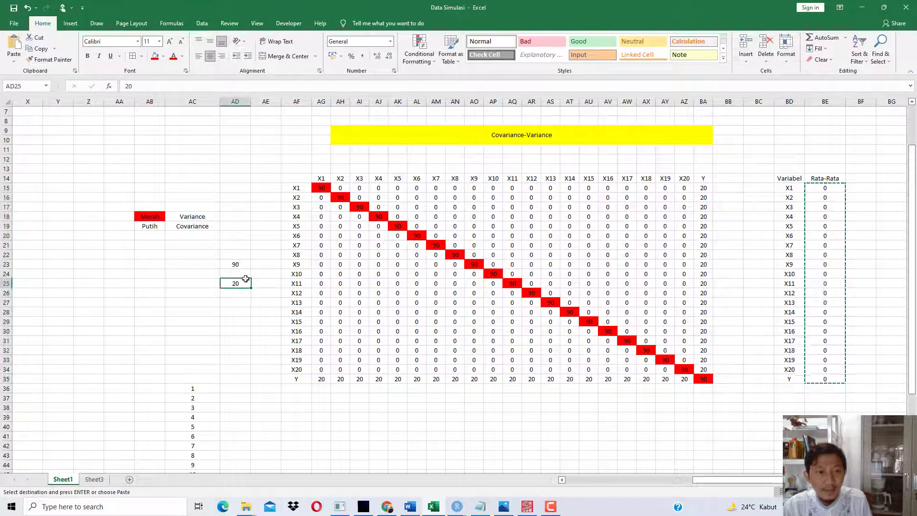
drag(703, 188, 703, 245)
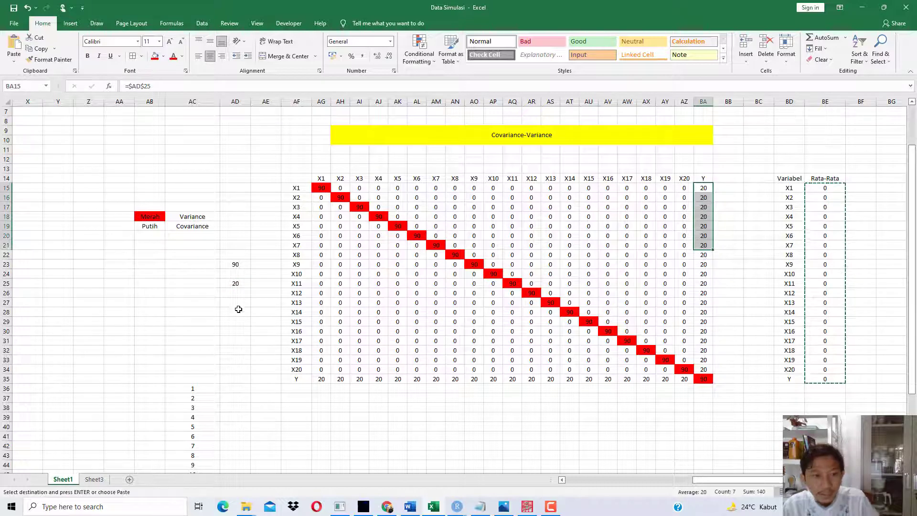
click(238, 283)
text(50)
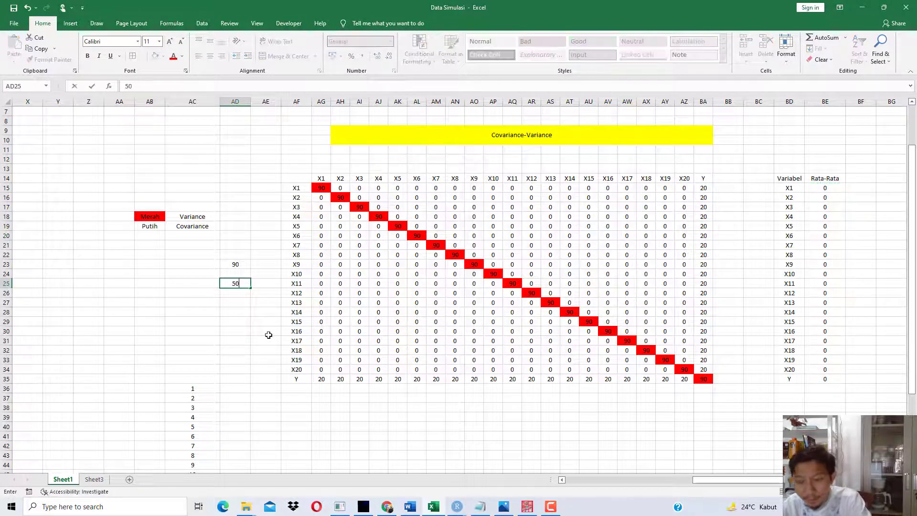
key(Return)
drag(703, 188, 703, 370)
drag(321, 370, 657, 377)
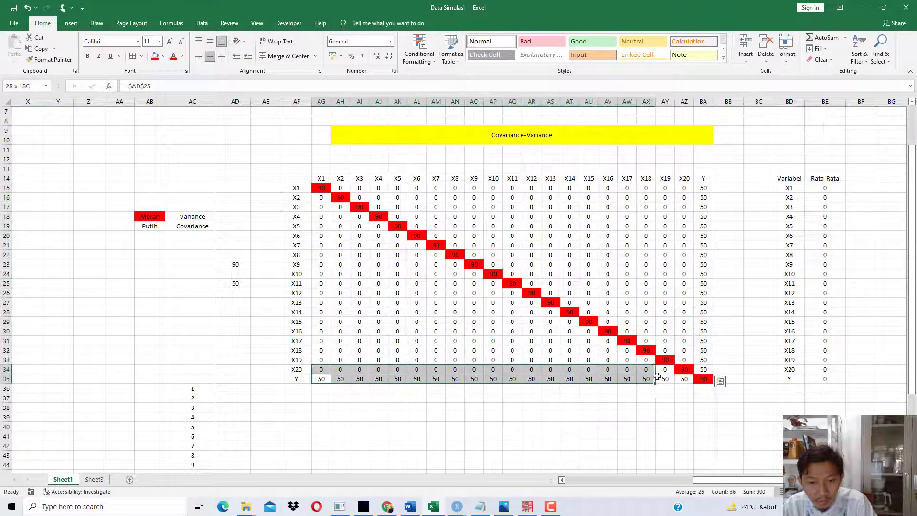
Step: Replace the matrix in STATCAL with the updated Excel matrix that uses a covariance of 50 with Y
click(472, 264)
drag(620, 322, 703, 379)
key(ctrl+c)
click(389, 510)
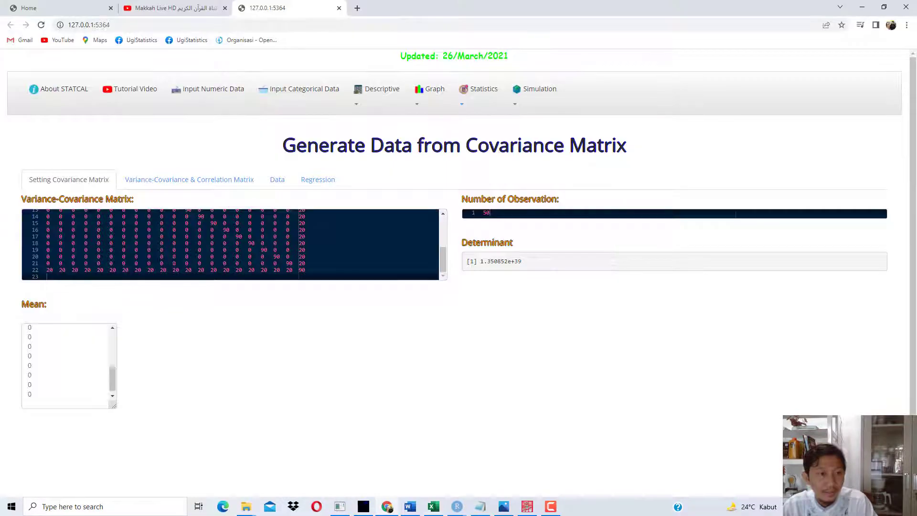
click(325, 253)
key(ctrl+a)
key(ctrl+v)
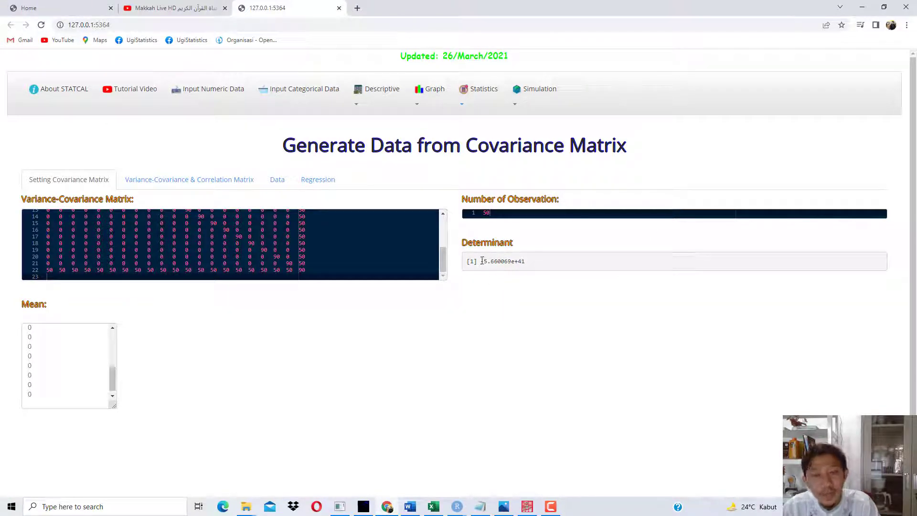
Step: Check the determinant and the generated data for the updated matrix, and return to the covariance matrix settings
drag(481, 260, 523, 263)
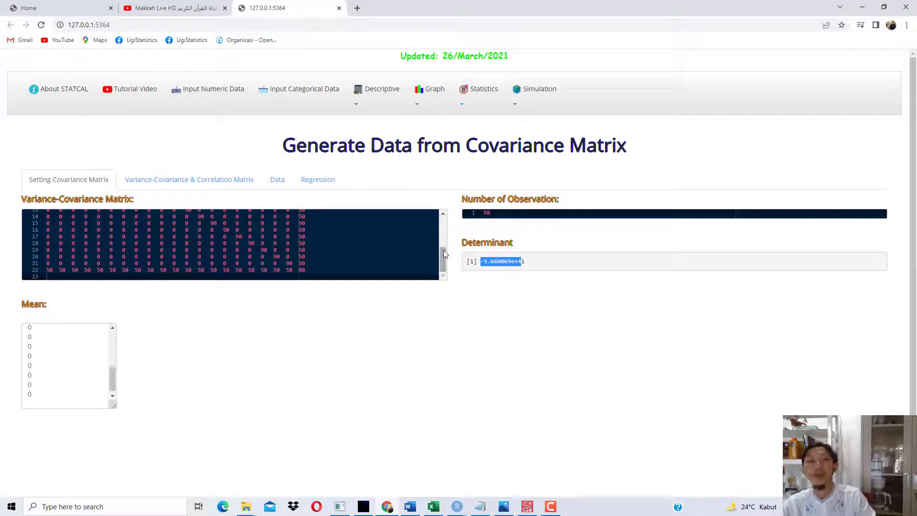
click(278, 181)
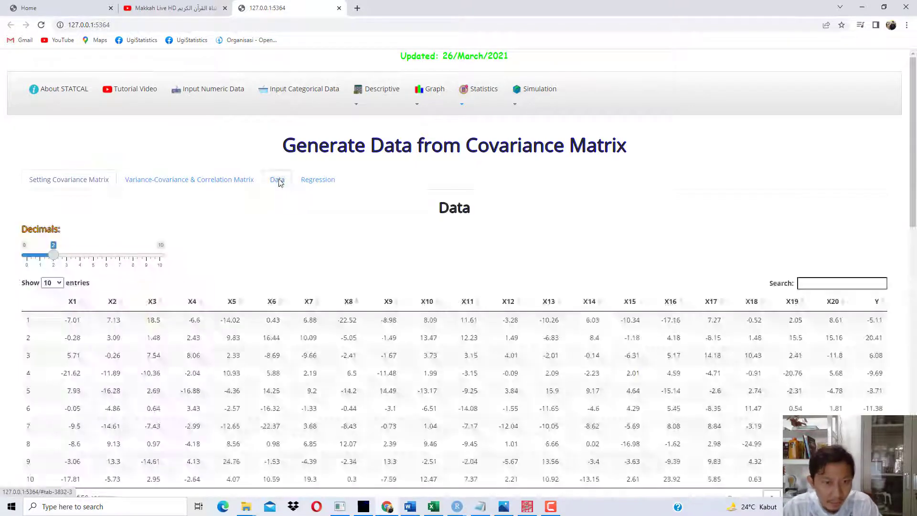
drag(41, 282, 127, 282)
click(86, 184)
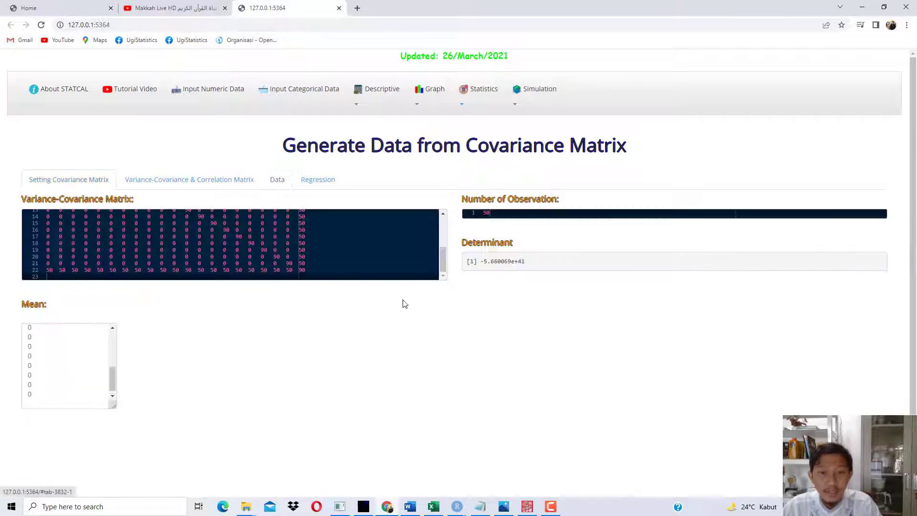
Step: Compare the determinant with the data output for the matrix that uses a covariance of 50
drag(478, 238, 516, 263)
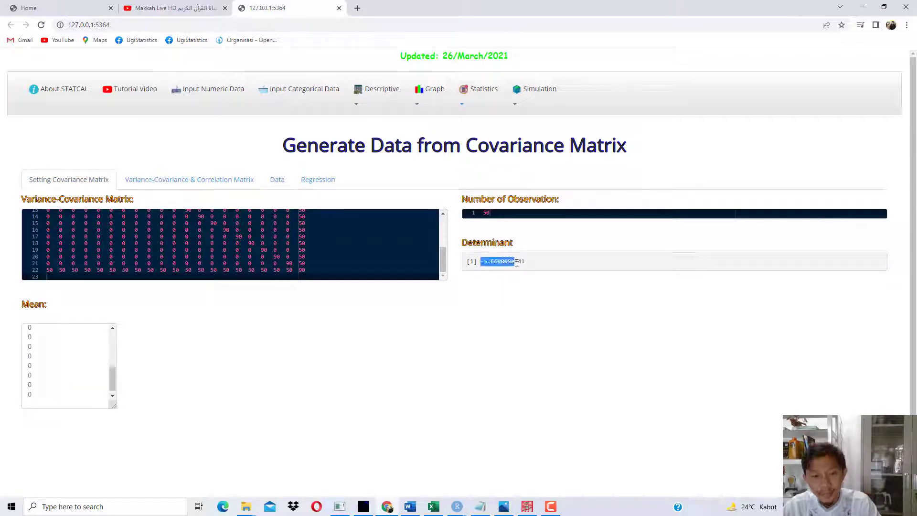
click(277, 180)
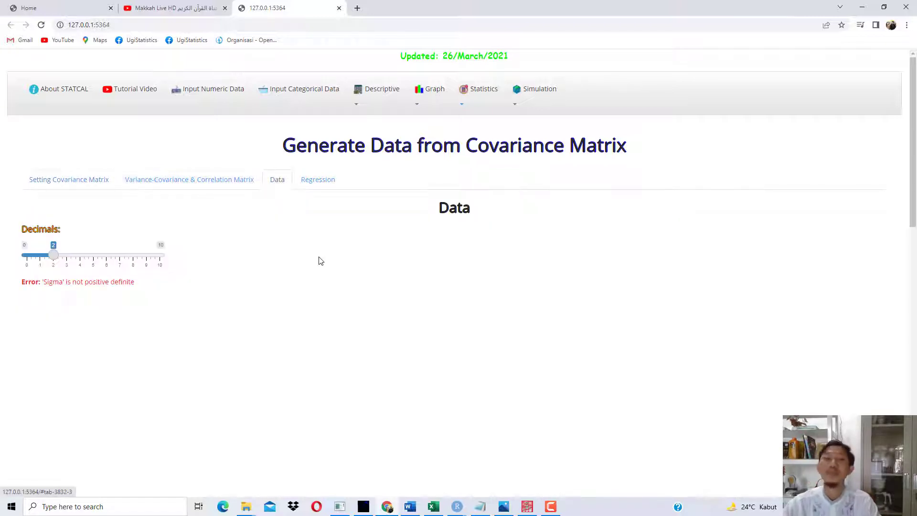
click(69, 186)
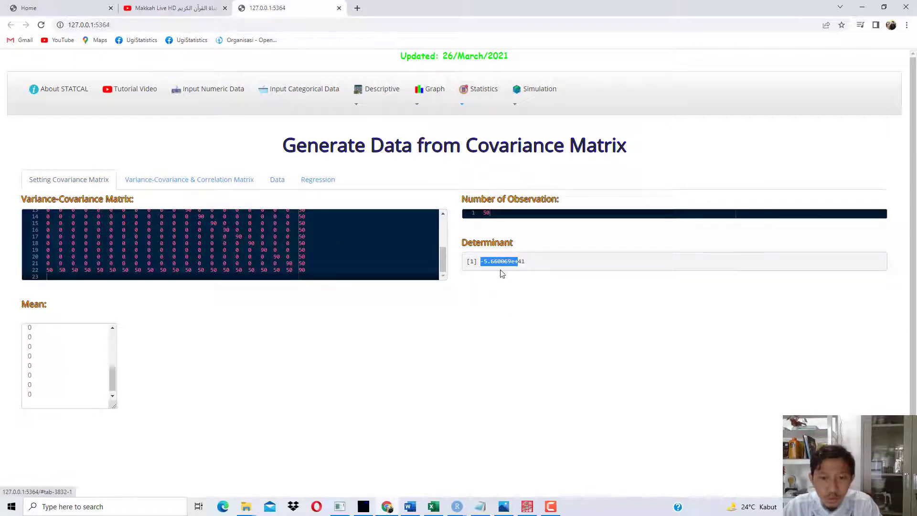
click(480, 261)
drag(481, 261, 515, 261)
Step: Switch to the Data Simulasi workbook and inspect the covariances in the Y column and the variances on the matrix diagonal
click(433, 506)
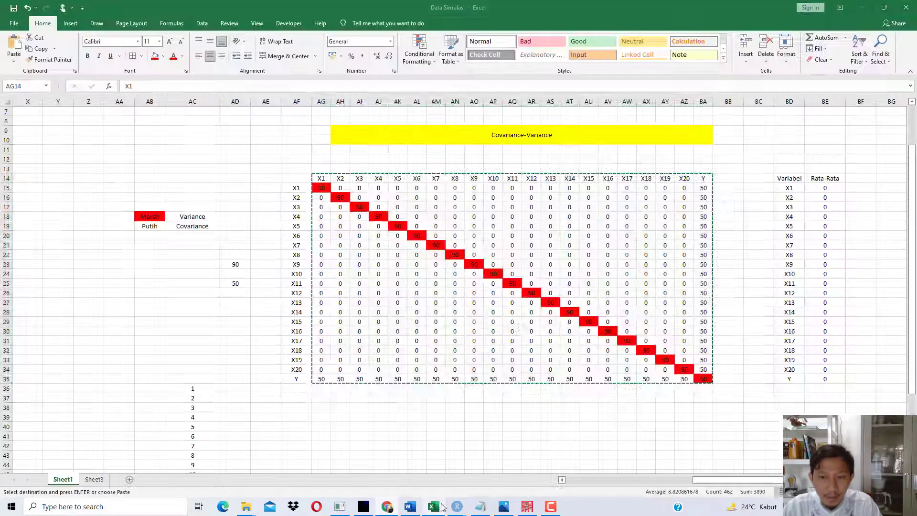
key(ctrl+c)
drag(705, 188, 705, 275)
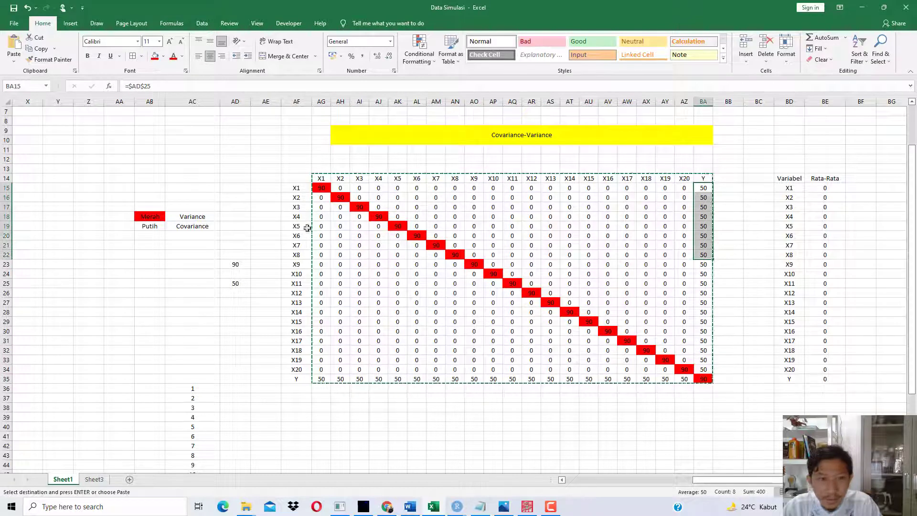
click(321, 188)
click(340, 197)
click(363, 208)
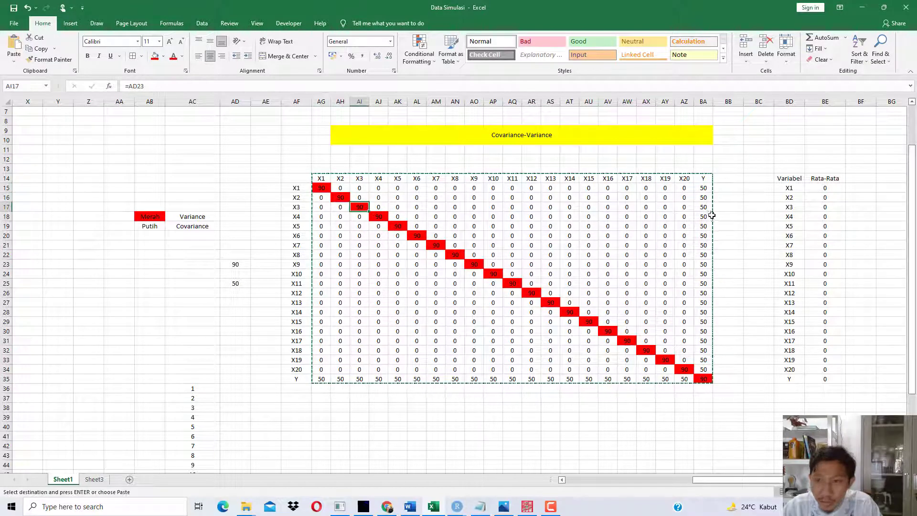
drag(703, 187, 704, 341)
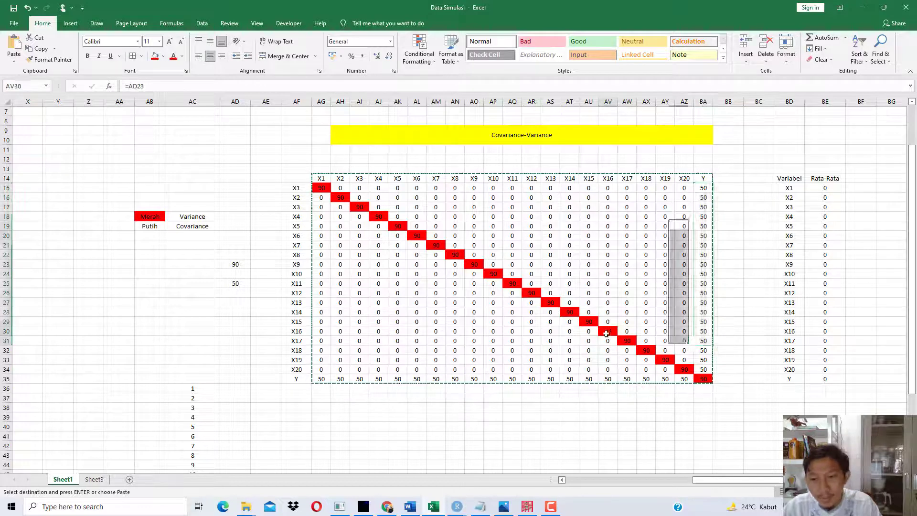
click(626, 332)
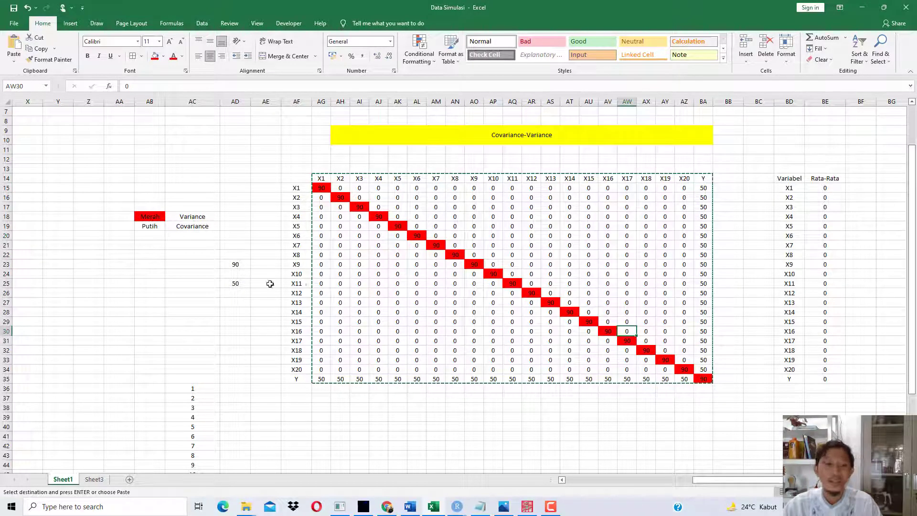
Step: Set the covariance input AD25 to 30 and replace the matrix in STATCAL with the updated Excel matrix
click(235, 285)
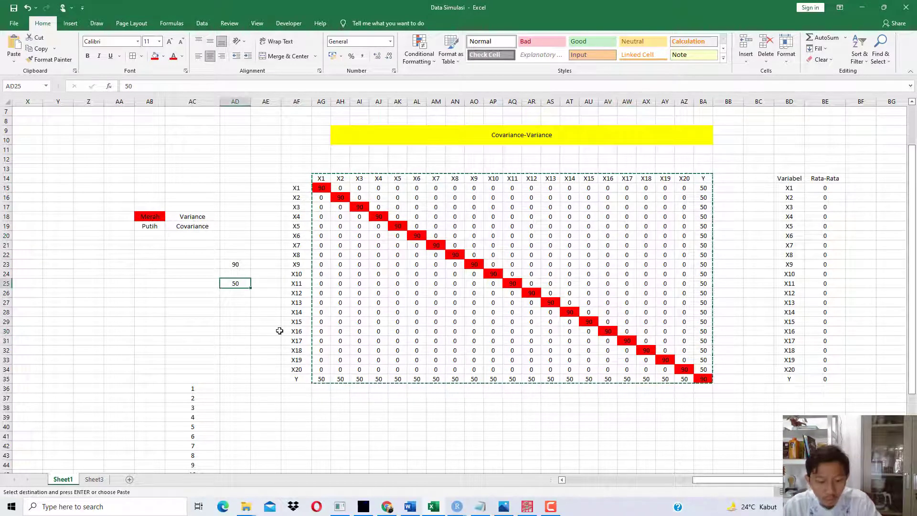
text(30)
key(Return)
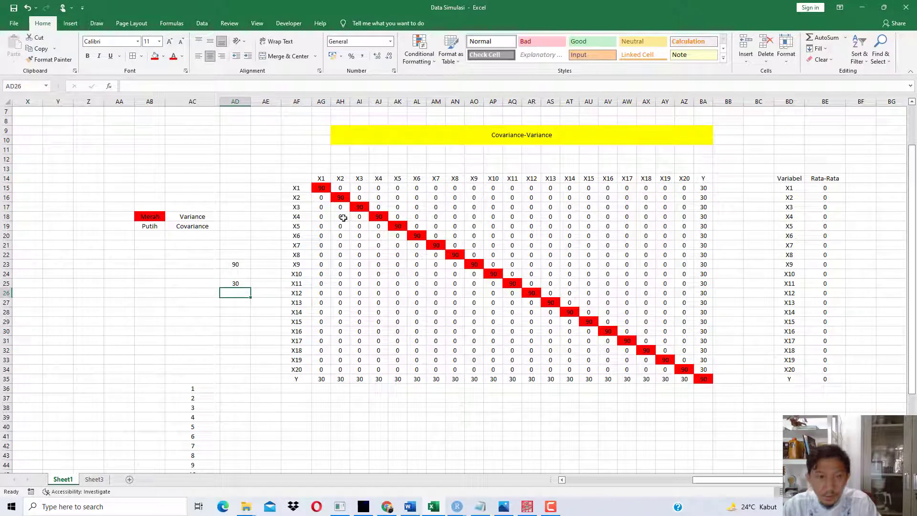
drag(321, 178, 704, 380)
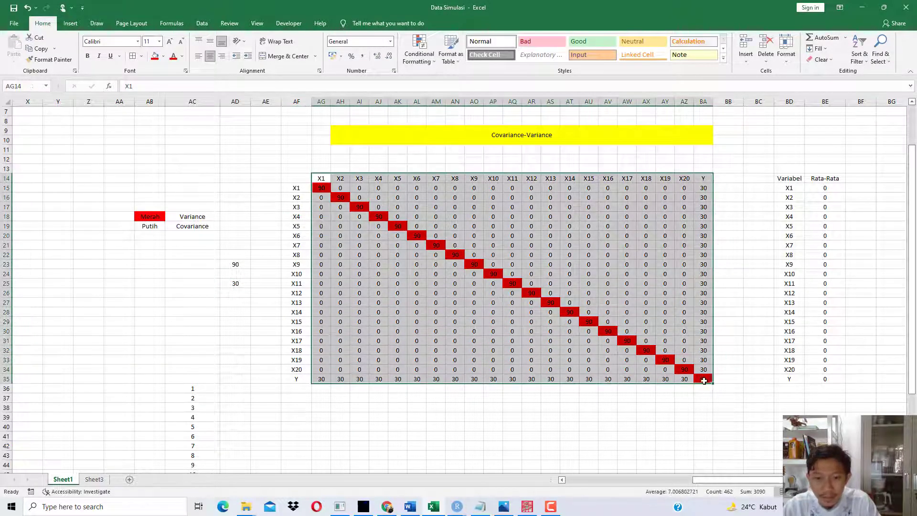
key(ctrl+c)
click(390, 508)
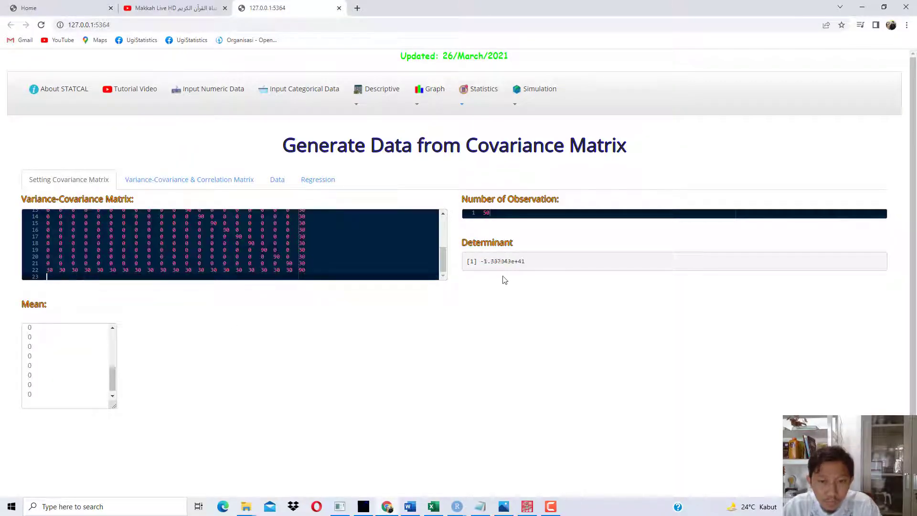
Step: Set the covariance input AD25 to 21 in the Data Simulasi workbook, and paste the updated matrix over the one in STATCAL
click(394, 498)
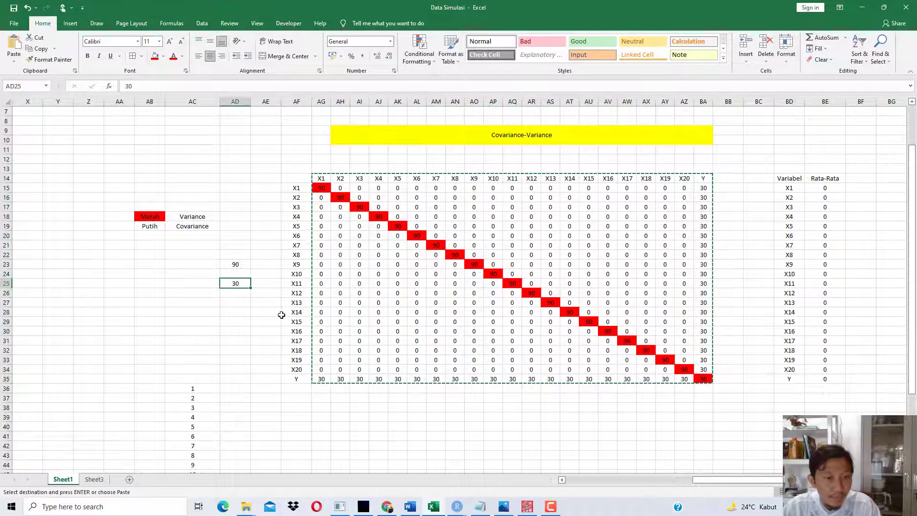
text(21)
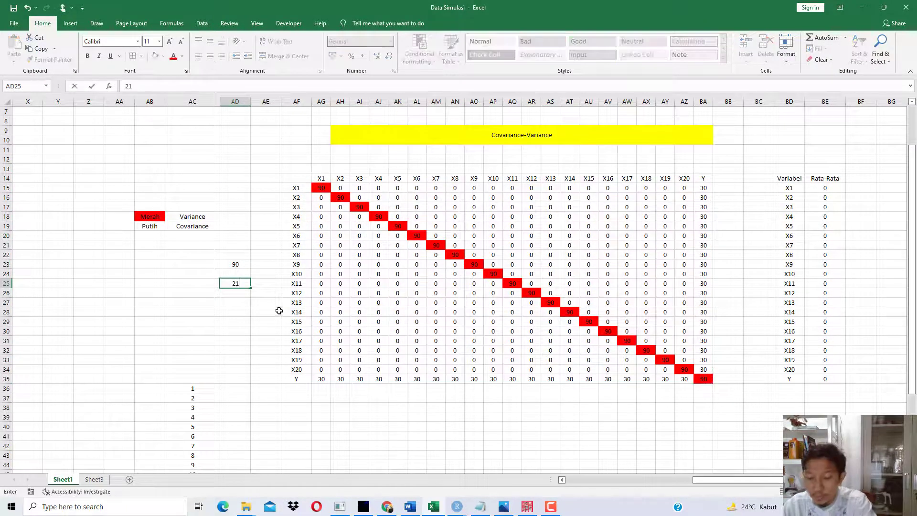
key(Return)
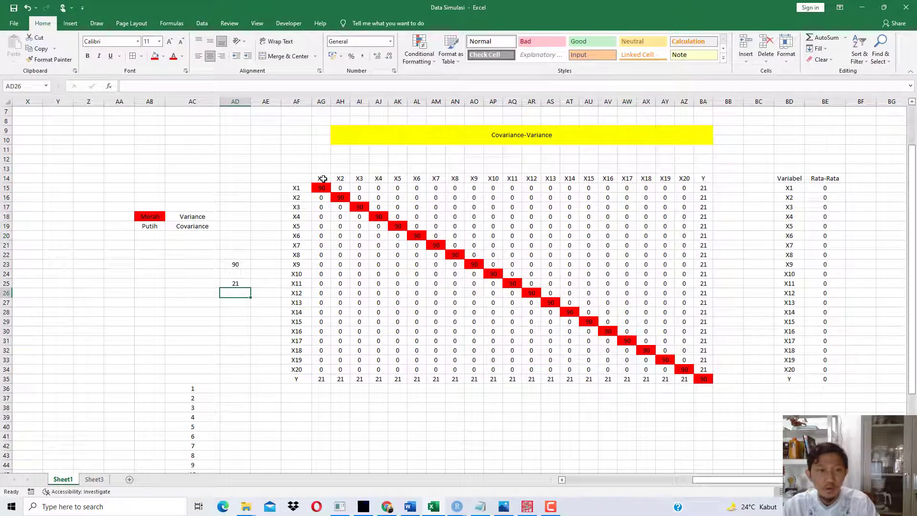
drag(323, 178, 702, 379)
key(ctrl+c)
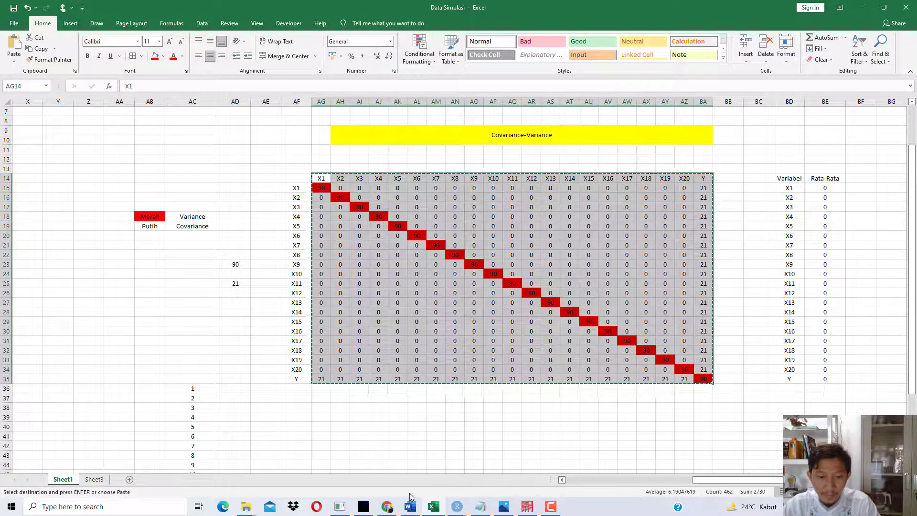
click(387, 506)
key(ctrl+a)
key(ctrl+v)
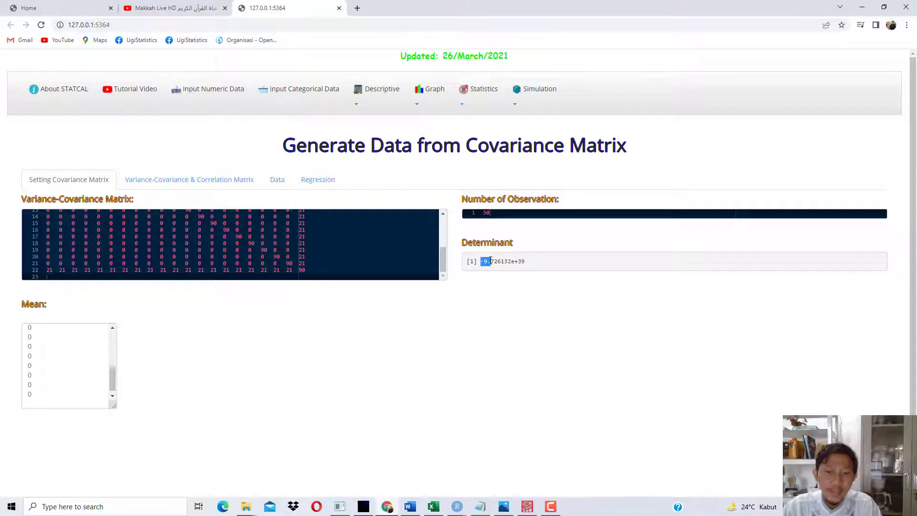
Step: Lower the covariance input AD25 to 20 in the Data Simulasi workbook, and replace the STATCAL matrix with the recalculated X1 to Y matrix
click(388, 504)
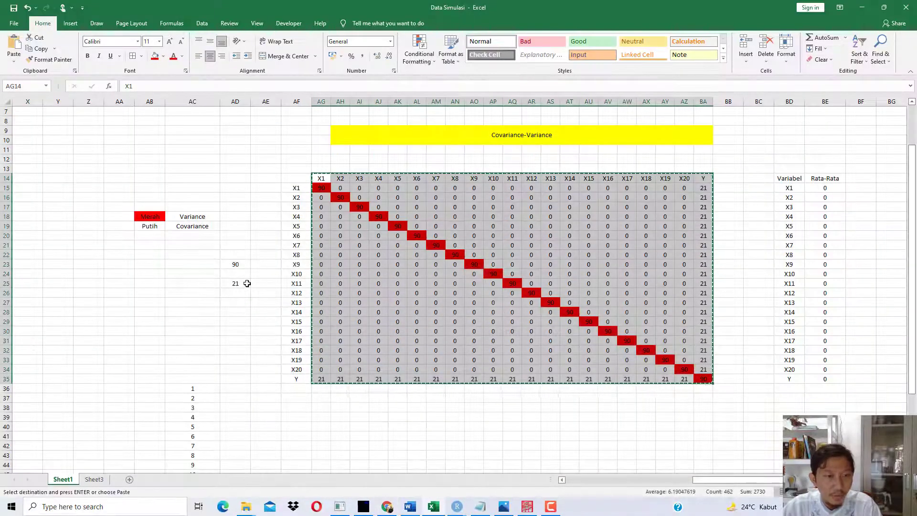
text(20)
key(Return)
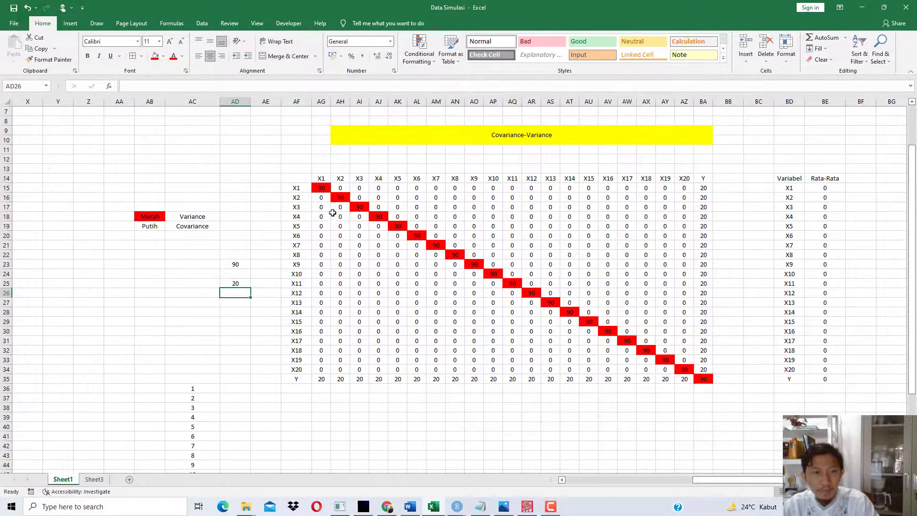
drag(324, 184, 703, 379)
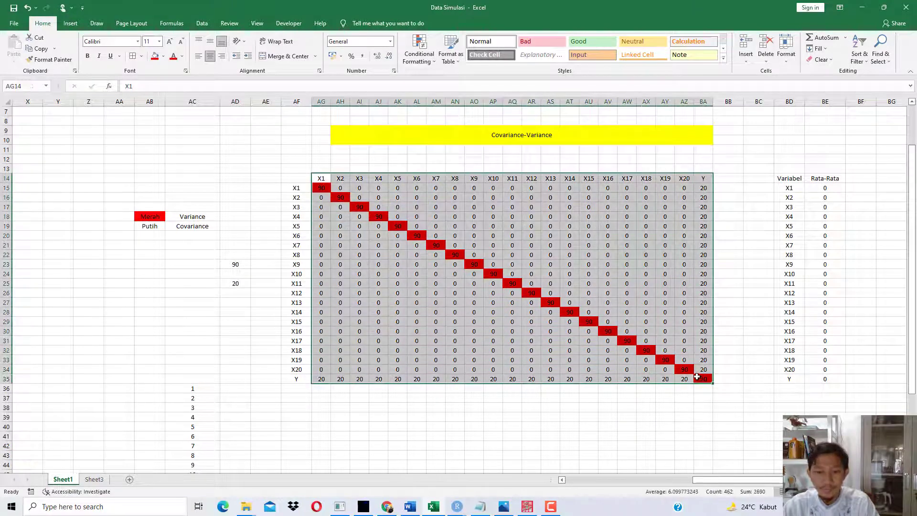
key(ctrl+c)
click(388, 506)
click(378, 263)
key(ctrl+a)
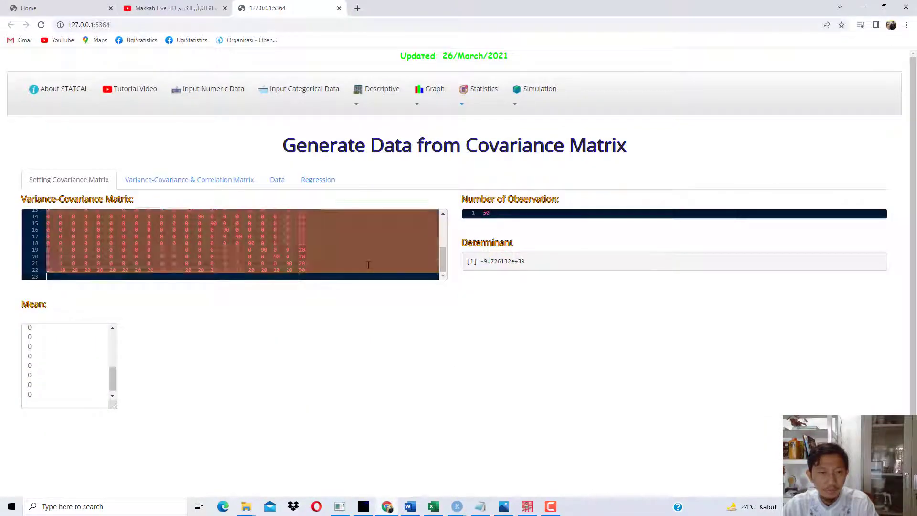
key(ctrl+v)
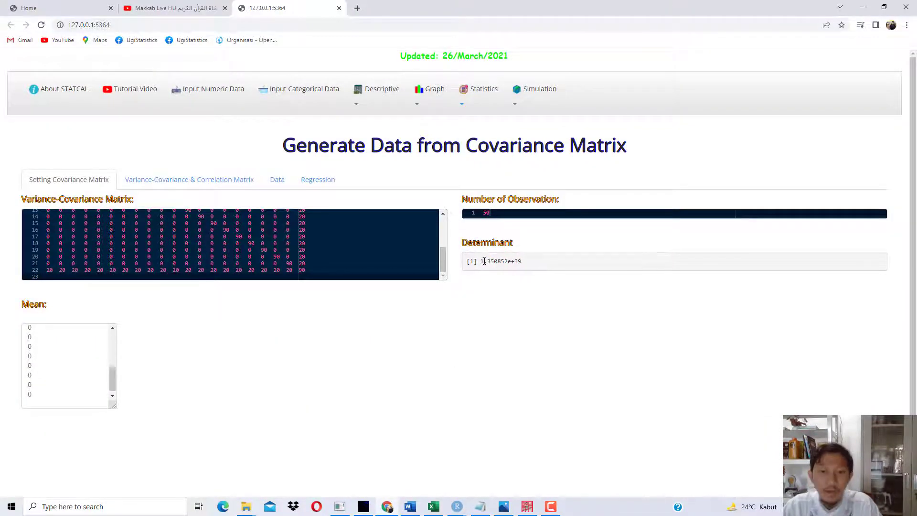
Step: Check the determinant of the matrix with covariance 20, and export the generated X1 to X20 and Y data to Microsoft Excel
drag(481, 261, 513, 262)
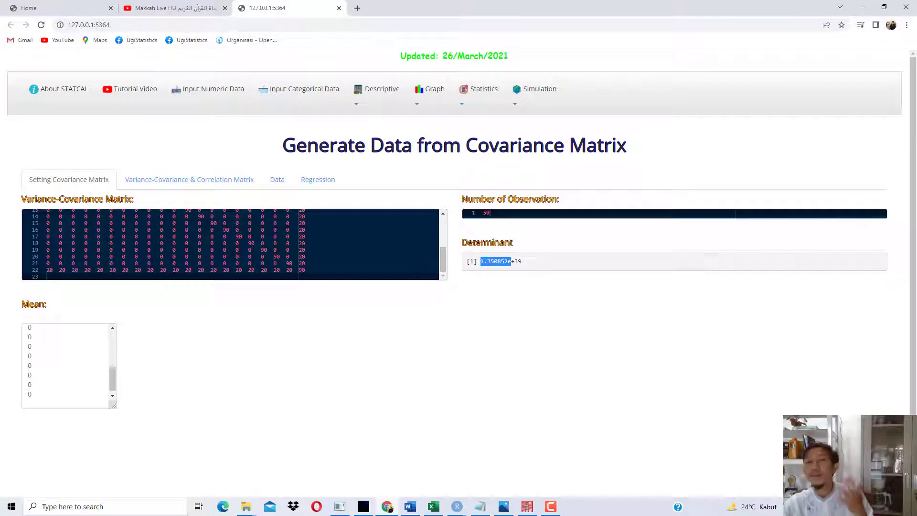
click(273, 182)
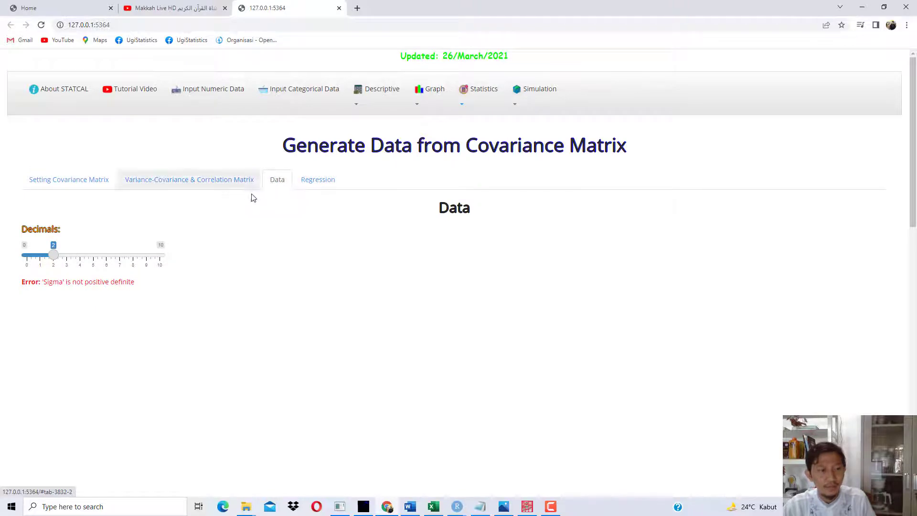
scroll(304, 270, down, 3)
scroll(304, 270, up, 3)
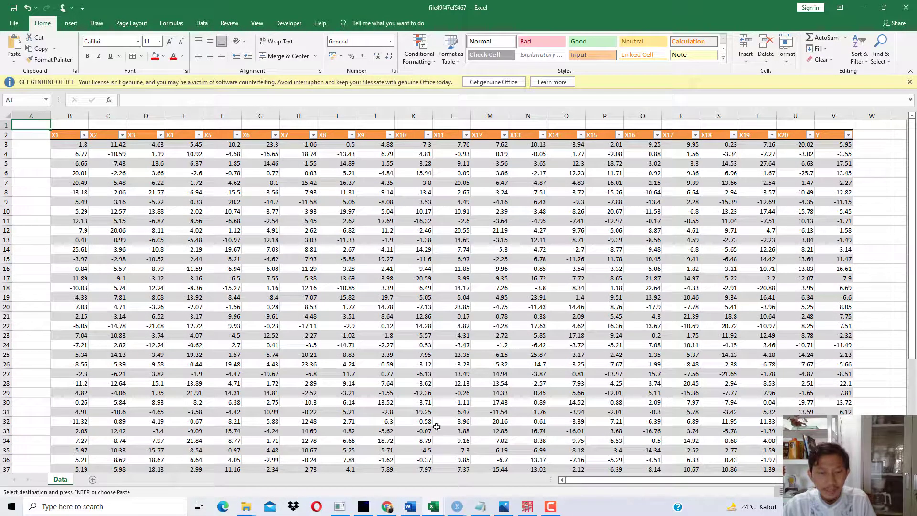
Step: Return to STATCAL and examine the generated data's descriptive statistics and correlation matrix, especially each variable's correlation with Y
click(397, 506)
scroll(387, 258, down, 8)
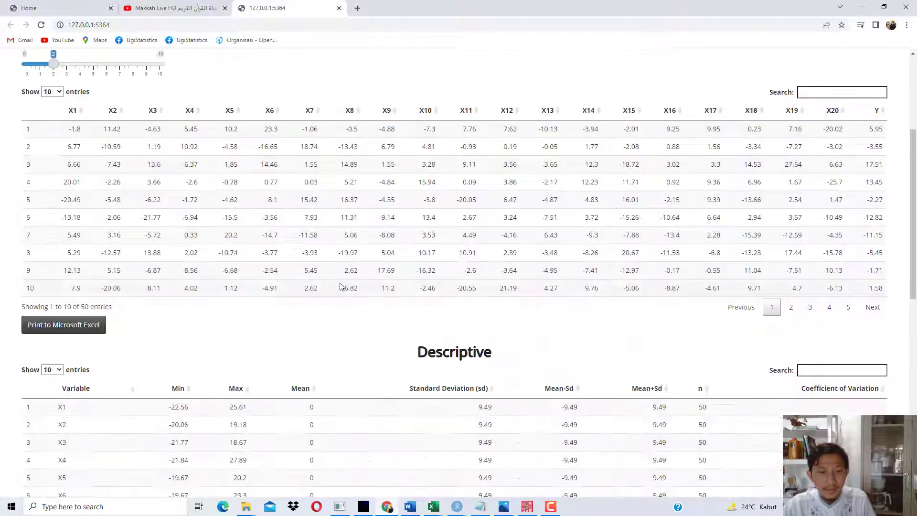
scroll(387, 258, down, 6)
scroll(455, 173, up, 4)
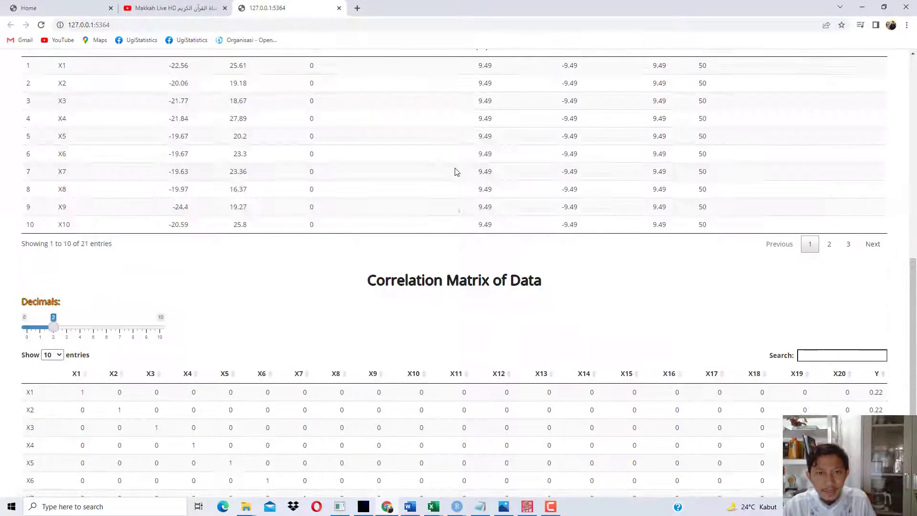
scroll(289, 135, up, 1)
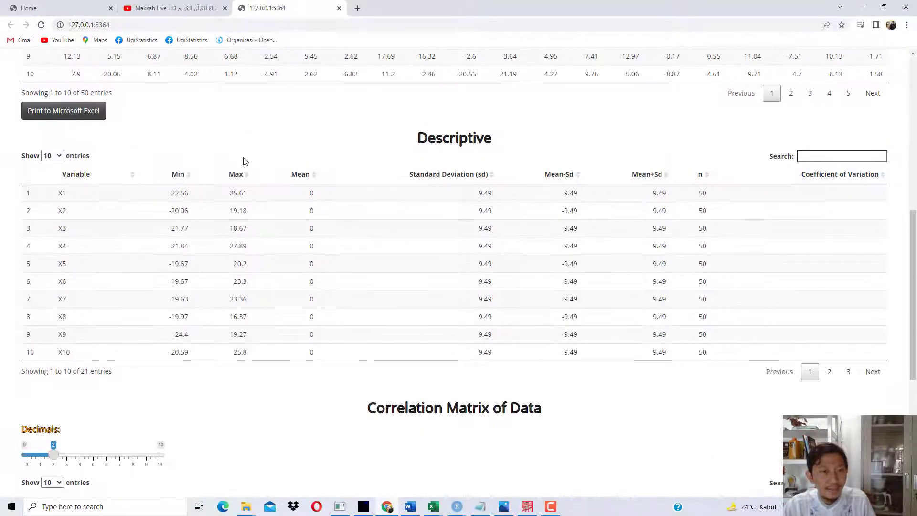
scroll(482, 160, down, 5)
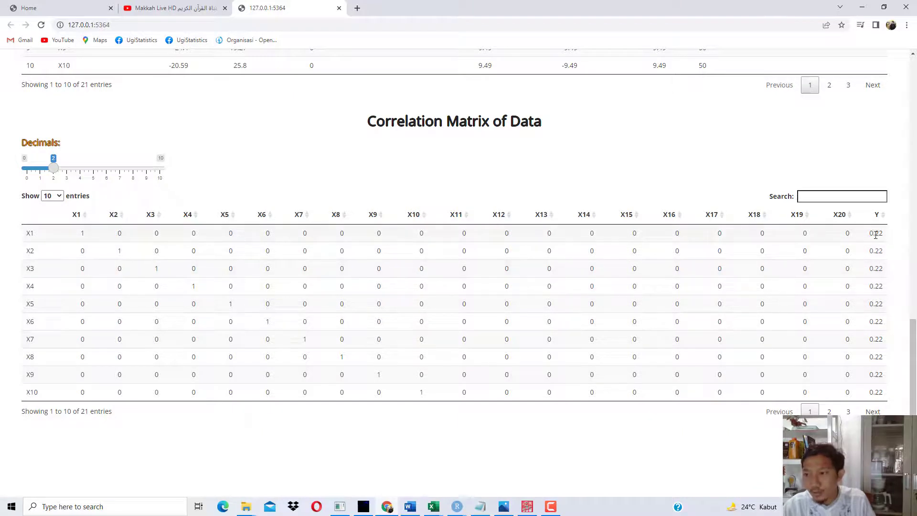
drag(883, 233, 881, 269)
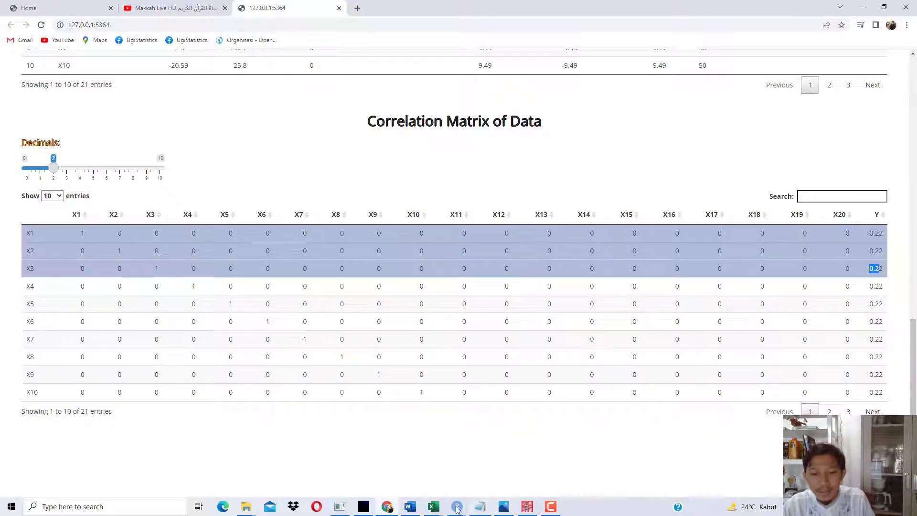
Step: Review the simulated values in the exported file49f47ef5467 workbook
mouse_move(434, 506)
click(483, 487)
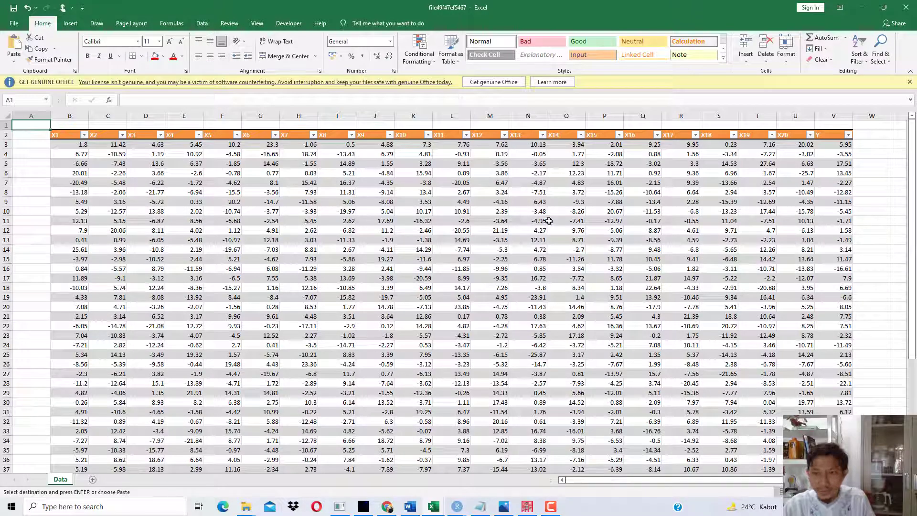
drag(439, 173, 774, 338)
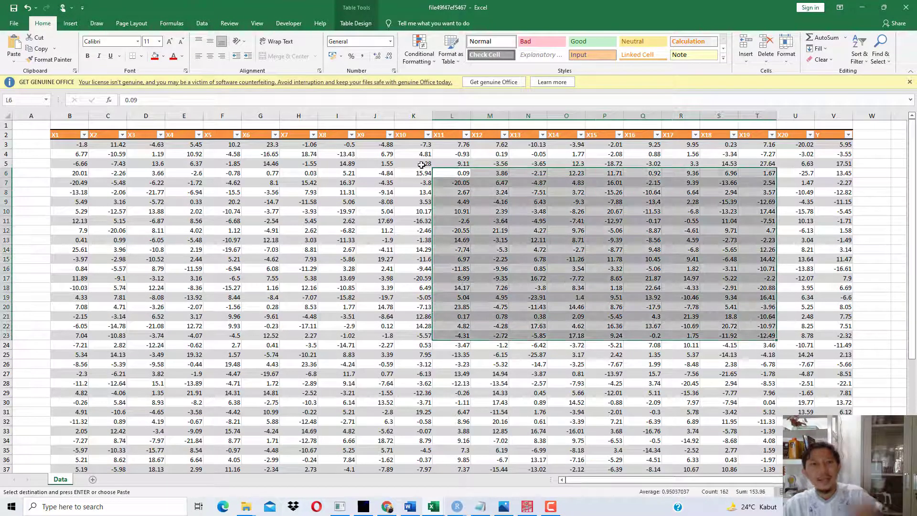
Step: Open the Regression page in STATCAL and check the X1 to X20 column headers in the exported file49f47ef5467 workbook
click(391, 505)
scroll(249, 184, up, 12)
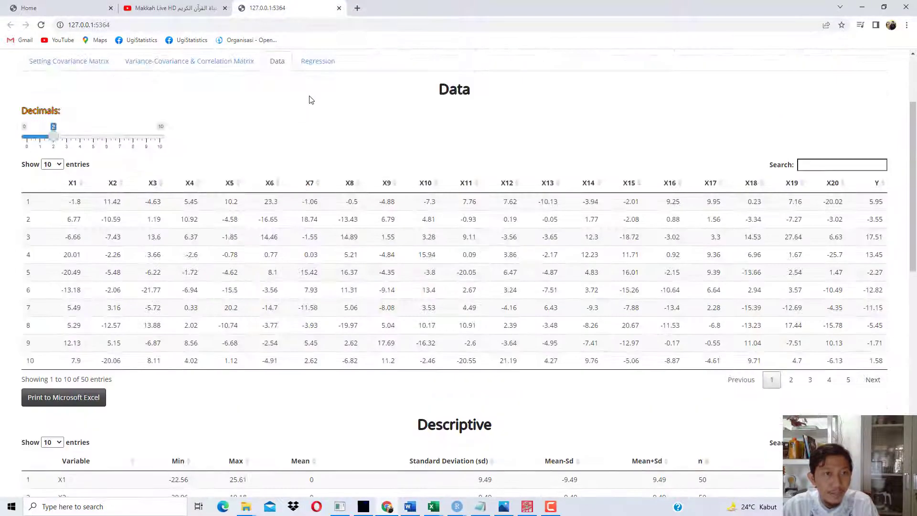
click(315, 64)
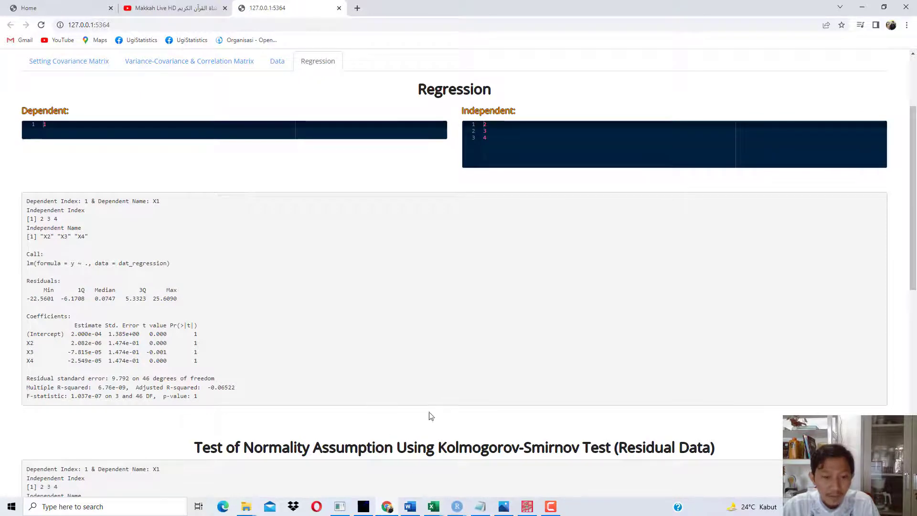
click(433, 506)
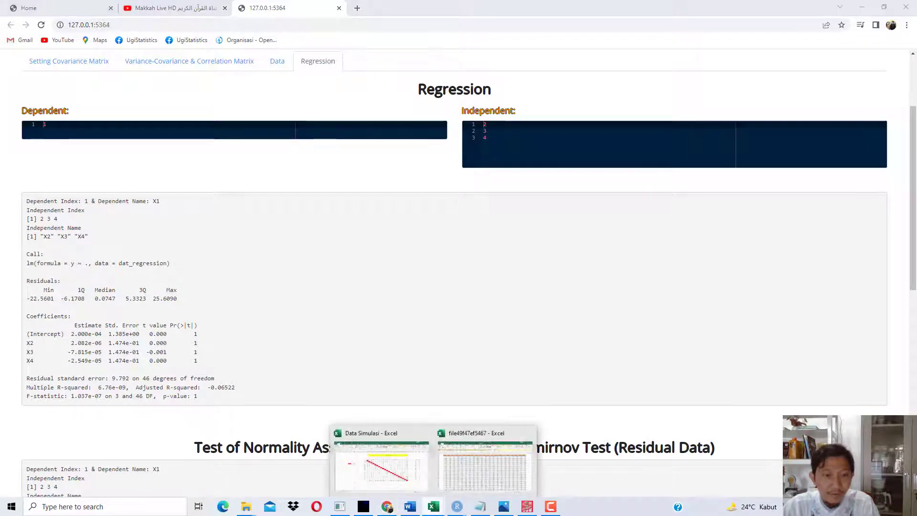
click(440, 462)
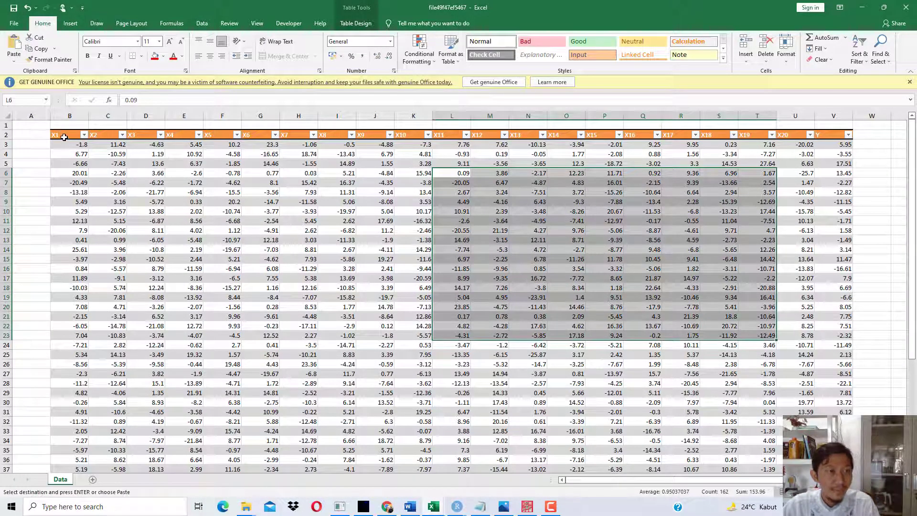
drag(63, 137, 809, 135)
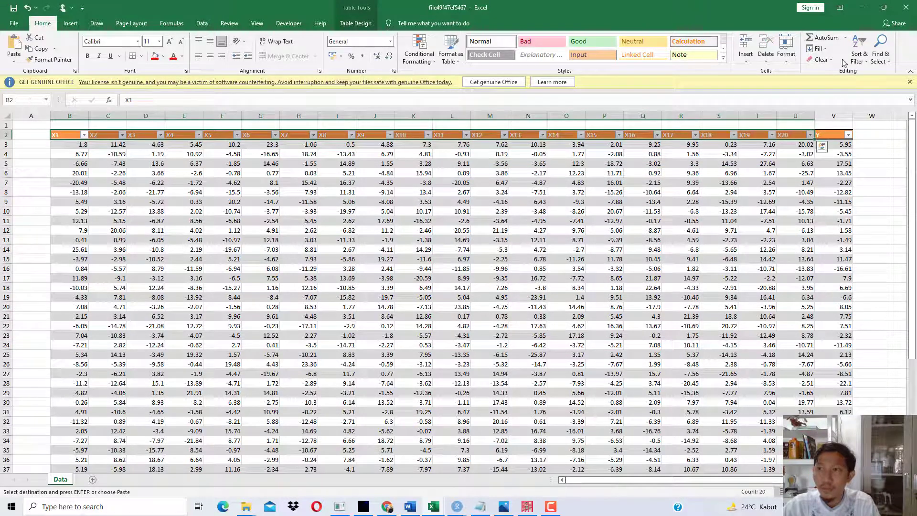
click(862, 7)
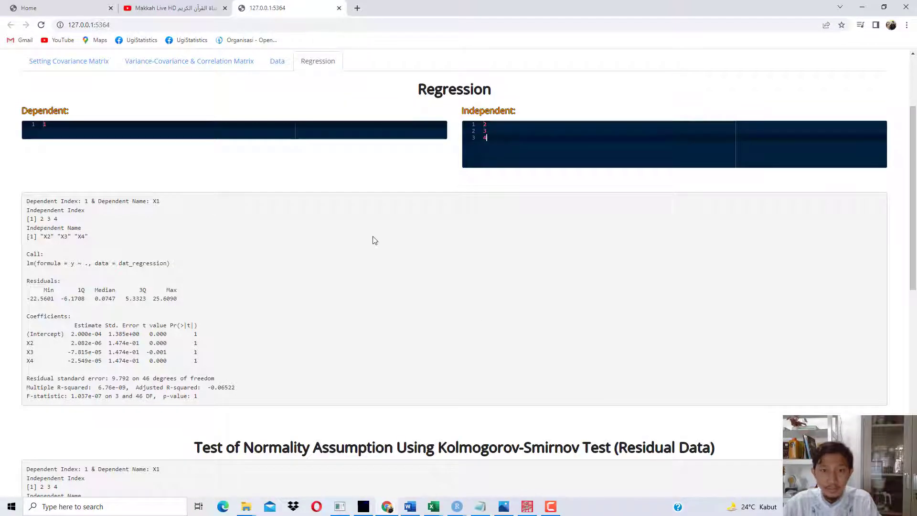
Step: Set the regression's independent variable indices to 1, 2, 3, 4 and 5, one per line
key(ctrl+a)
text(1)
key(Return)
text(2)
key(Return)
text(3)
key(Return)
text(4)
key(Return)
text(5)
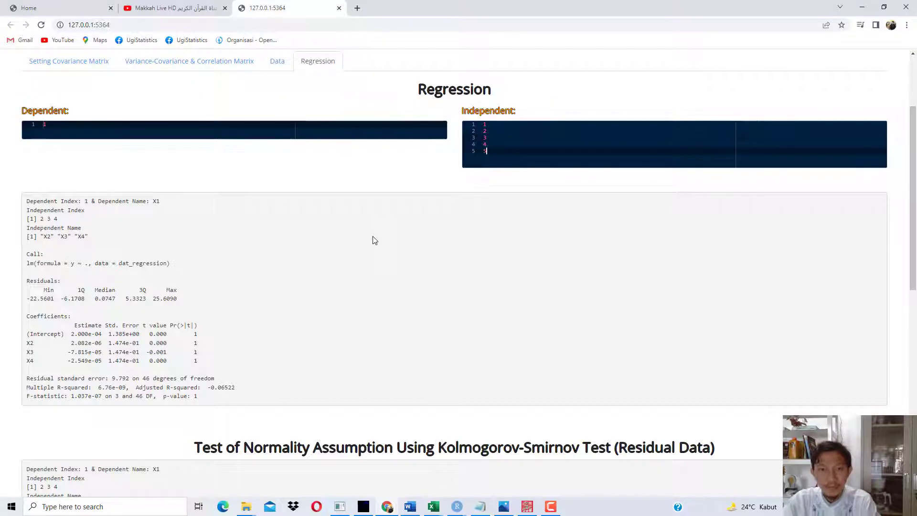
Step: Copy the number list 1 to 20 from AC36:AC55 in the Data Simulasi workbook and replace STATCAL's independent variable indices with it
mouse_move(433, 506)
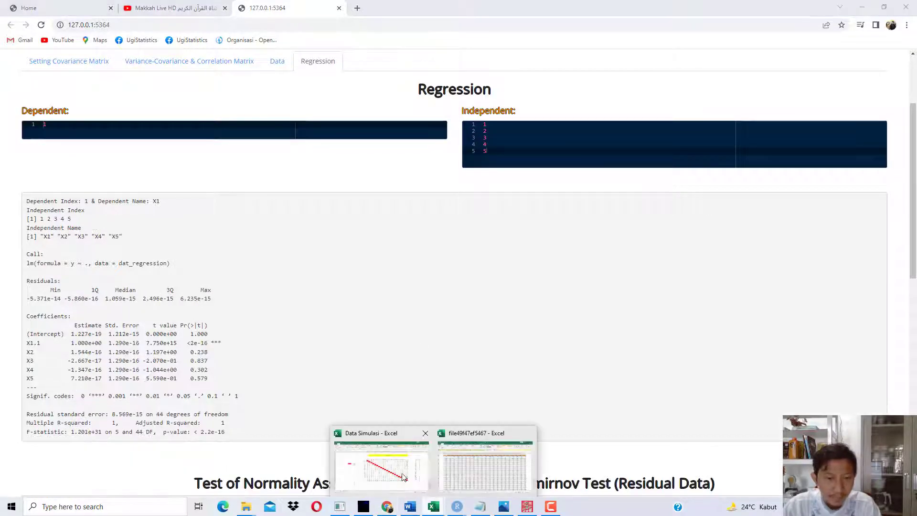
click(379, 461)
scroll(235, 293, down, 4)
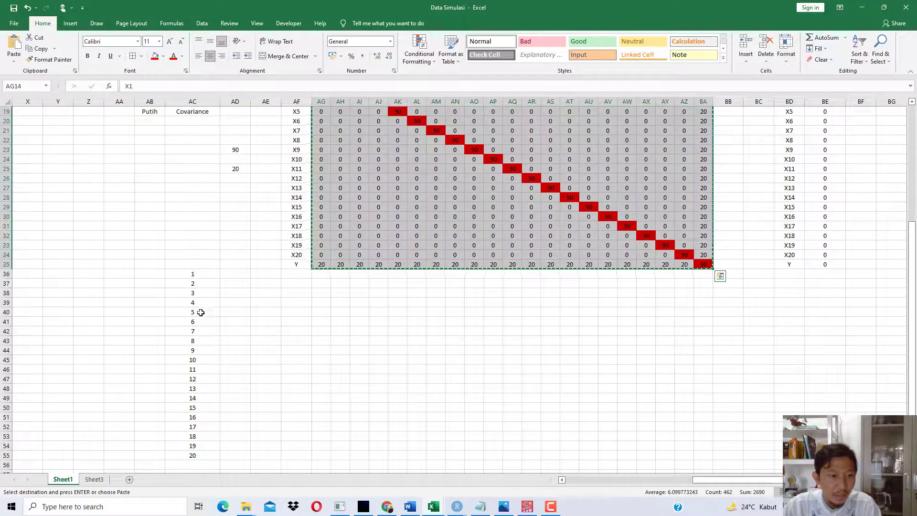
drag(196, 276, 193, 453)
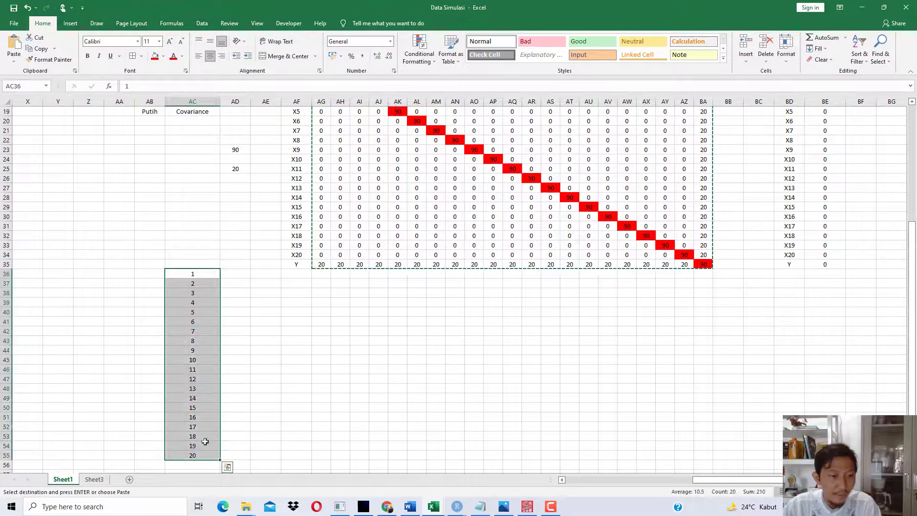
key(ctrl+c)
key(alt+Tab)
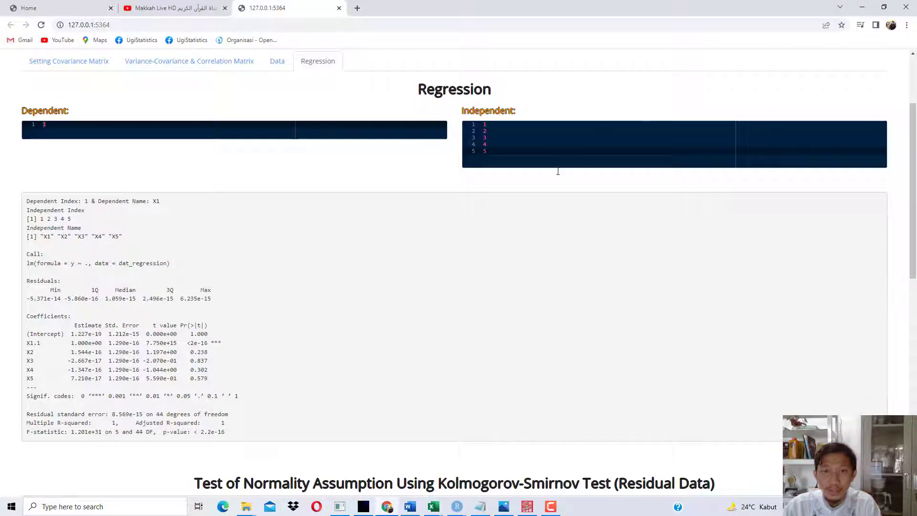
click(557, 164)
key(ctrl+a)
key(ctrl+v)
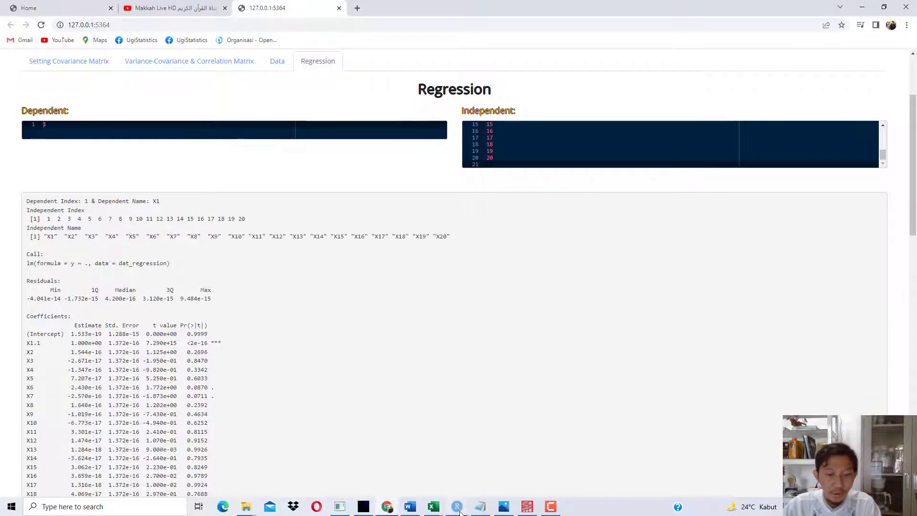
Step: Check Y's place in the Data Simulasi covariance matrix, and set the regression's dependent variable index to 21
click(433, 506)
click(382, 474)
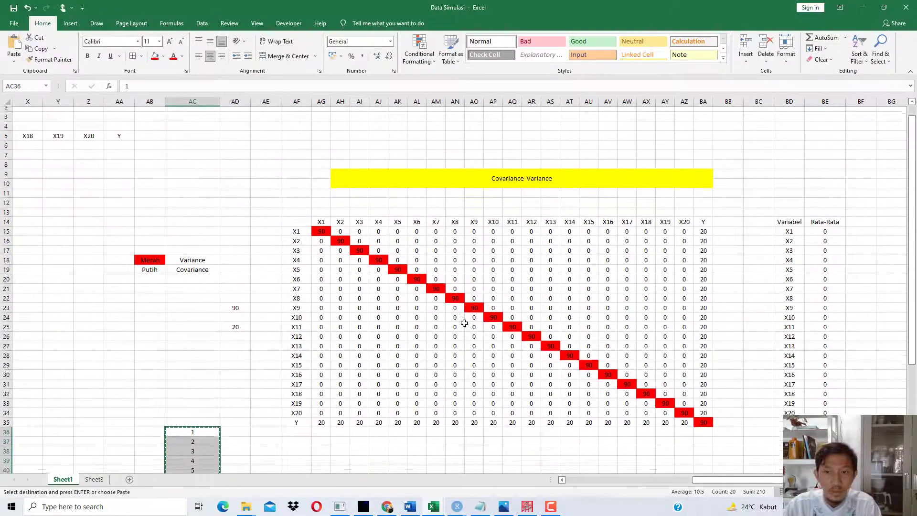
click(701, 239)
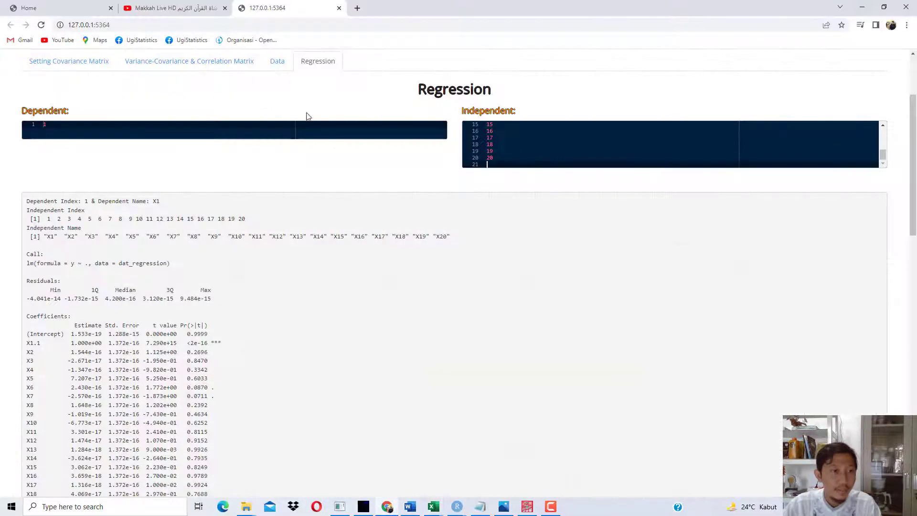
click(862, 7)
click(205, 130)
text(21)
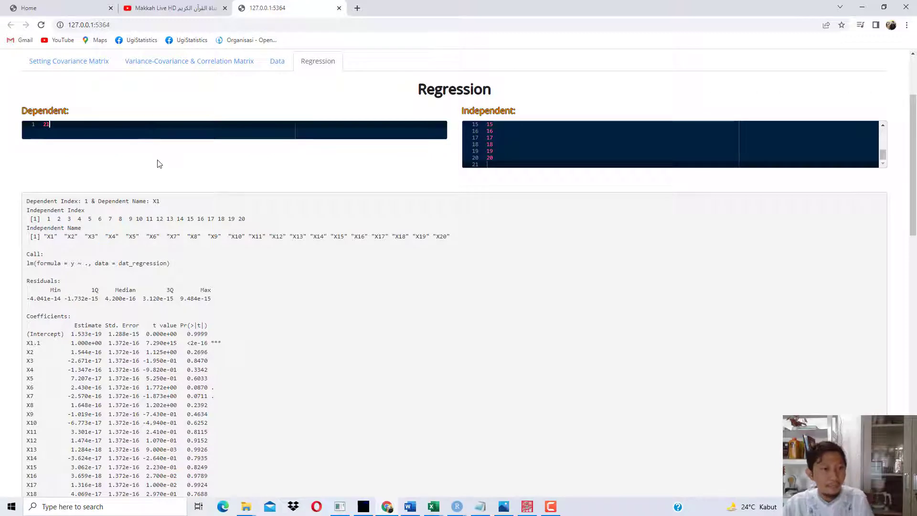
Step: Examine the significance values of X1, X2, X3 and X20 in the regression coefficients table for Y
scroll(183, 281, down, 3)
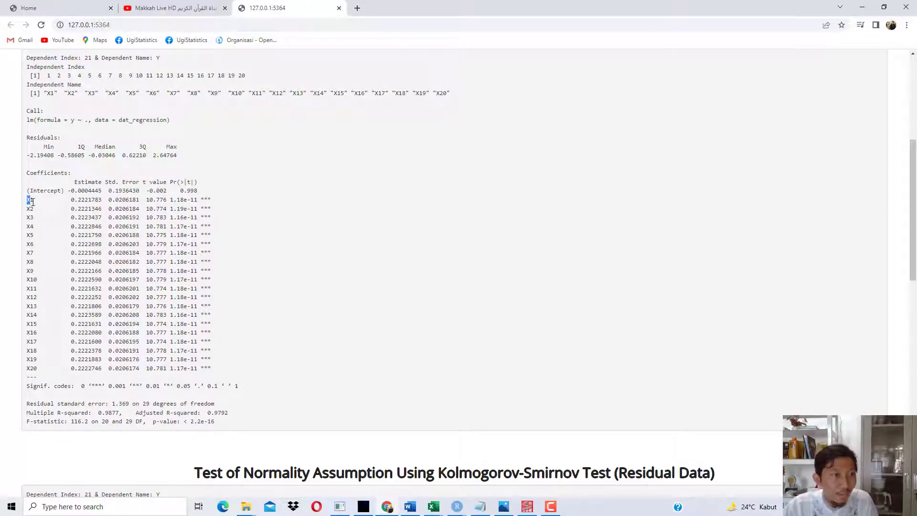
drag(180, 200, 212, 204)
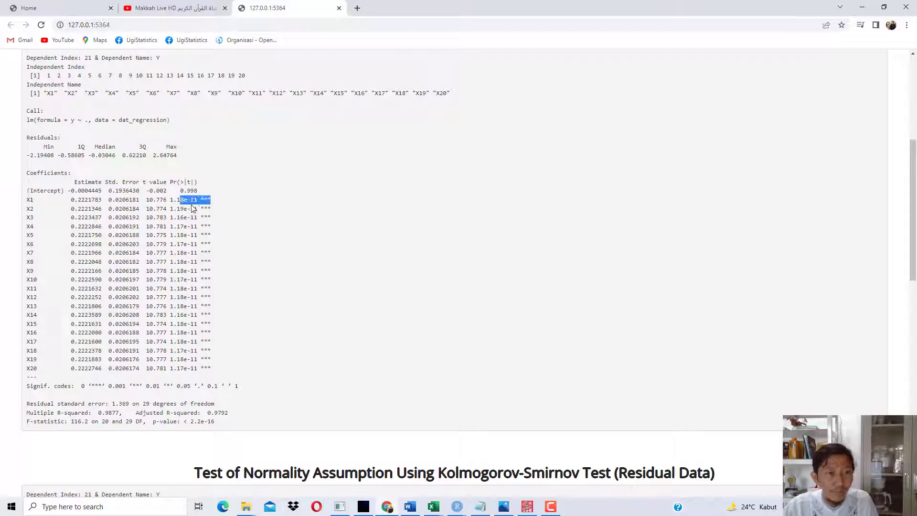
click(30, 209)
drag(176, 208, 203, 218)
double_click(29, 218)
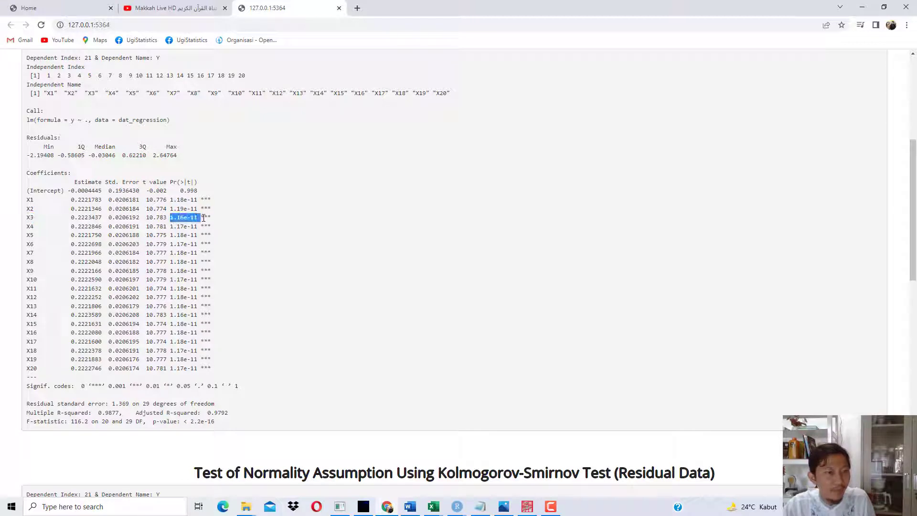
drag(28, 369, 31, 369)
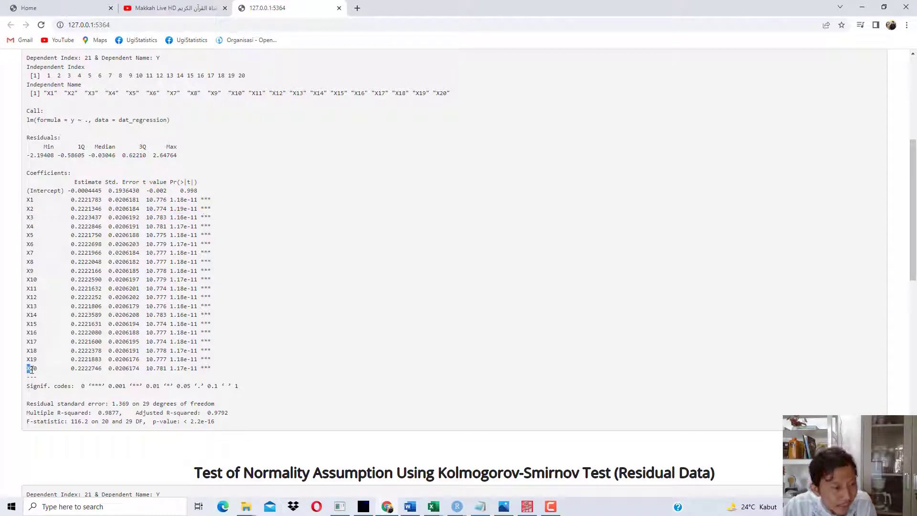
drag(174, 367, 209, 367)
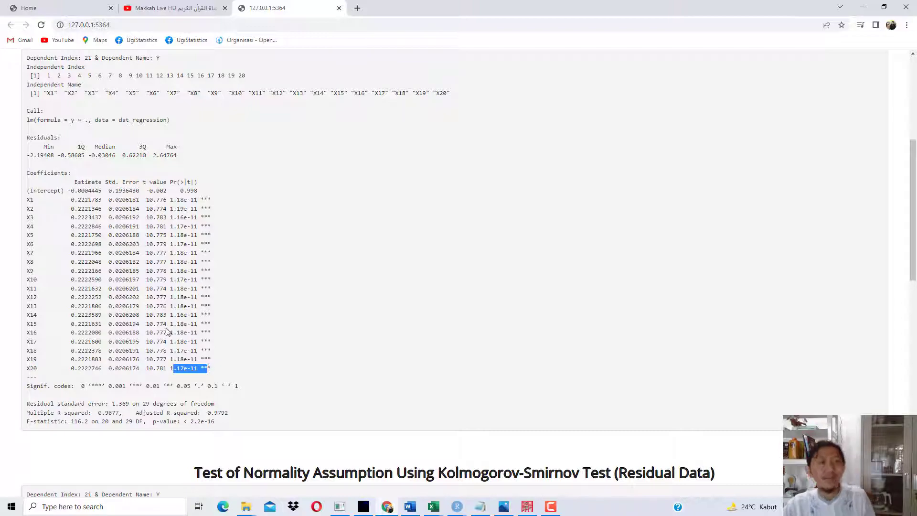
Step: Review the simulated X1 to X20 values in the exported file49f47ef5467 workbook
click(440, 509)
click(451, 492)
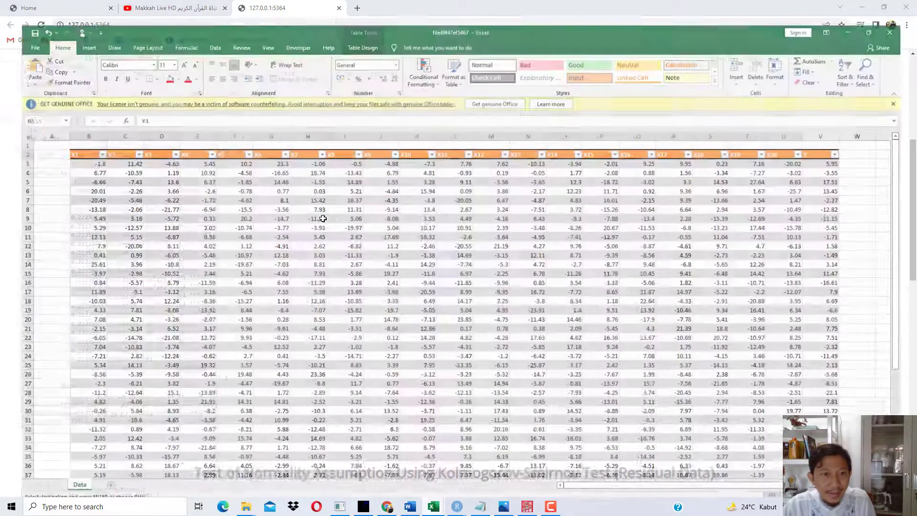
drag(83, 146, 781, 477)
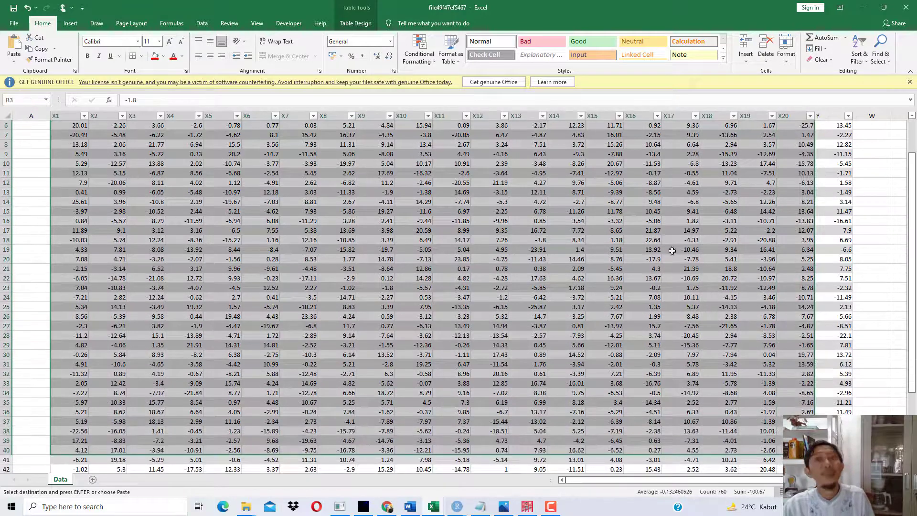
Step: Return to STATCAL and check the p-value of the Kolmogorov-Smirnov residual normality test
click(395, 510)
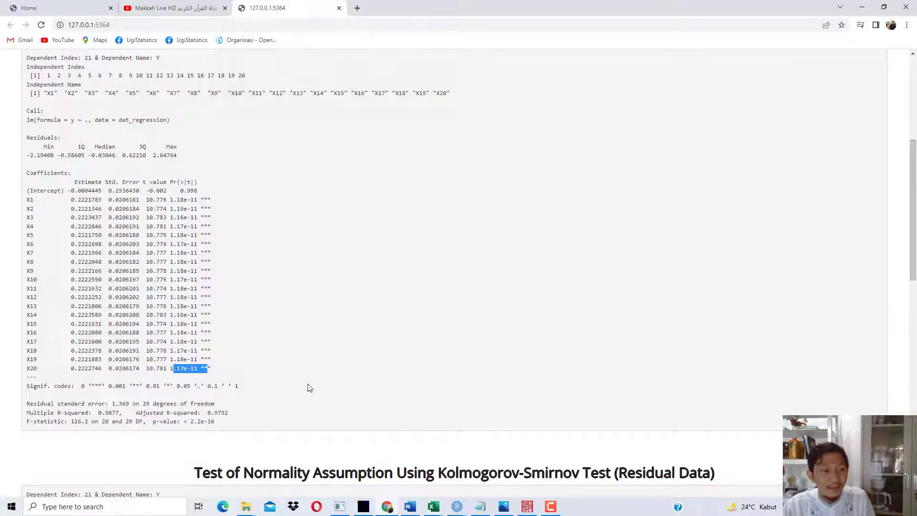
scroll(305, 382, down, 5)
drag(103, 336, 130, 336)
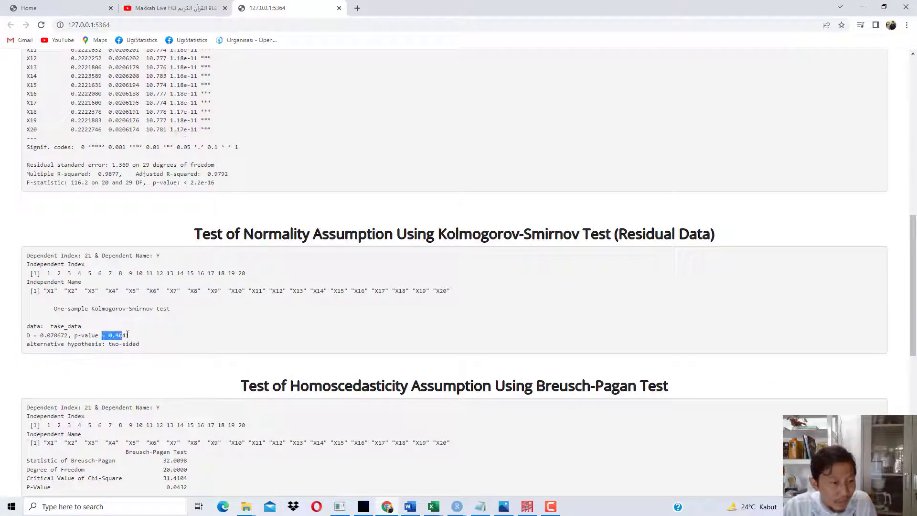
click(113, 336)
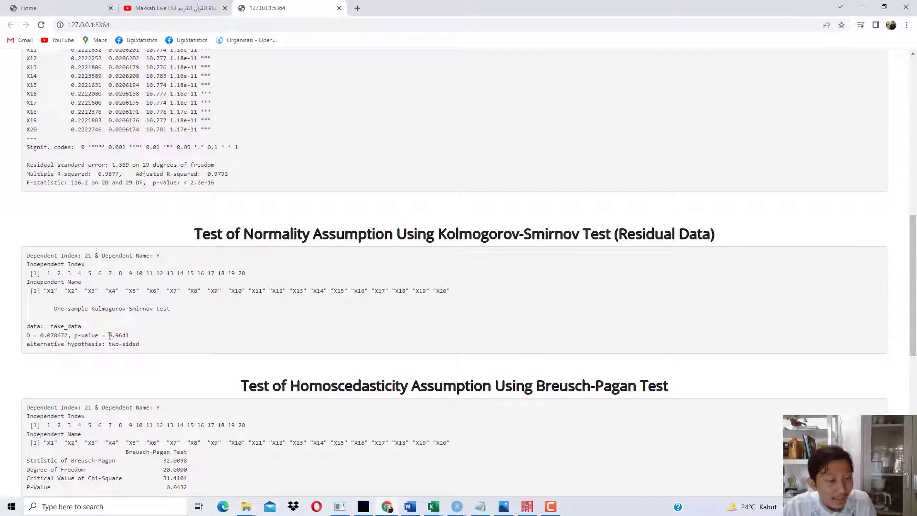
click(115, 338)
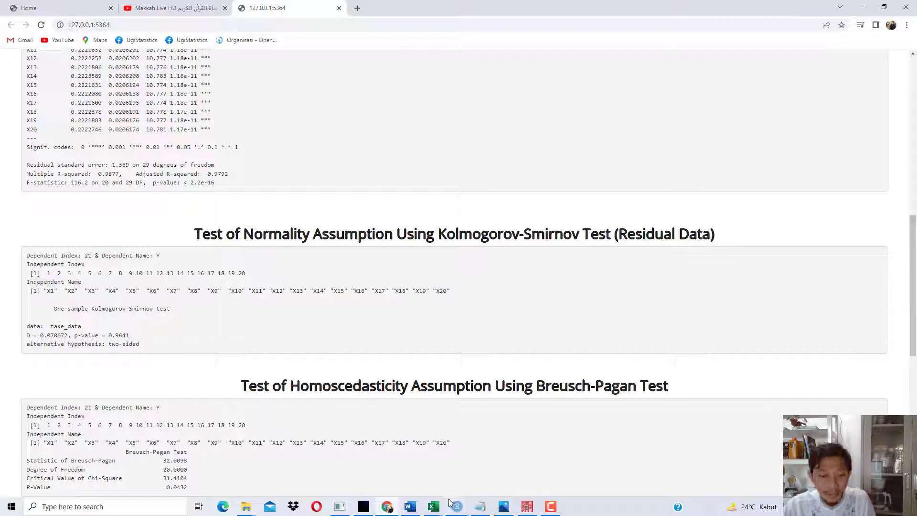
Step: Copy all X1 to Y data rows without headers from the exported workbook into the empty SPSS data sheet
mouse_move(444, 502)
click(480, 460)
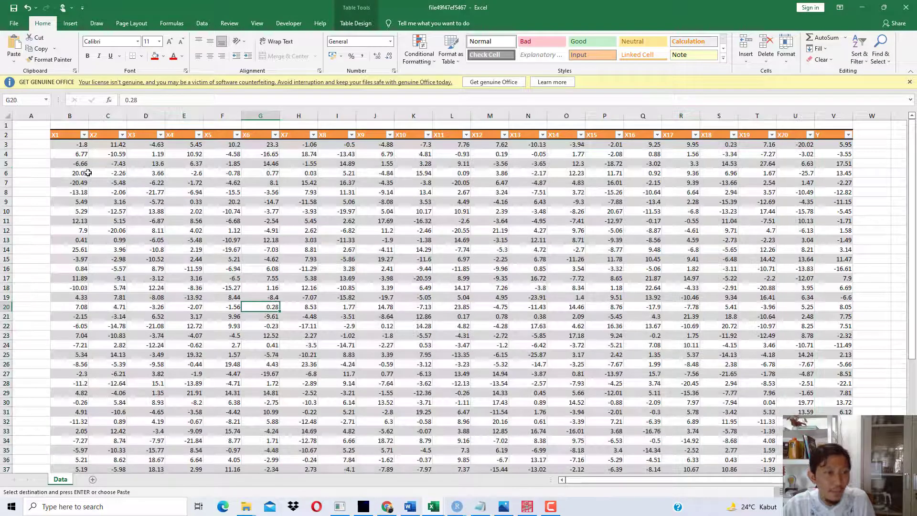
drag(76, 144, 865, 461)
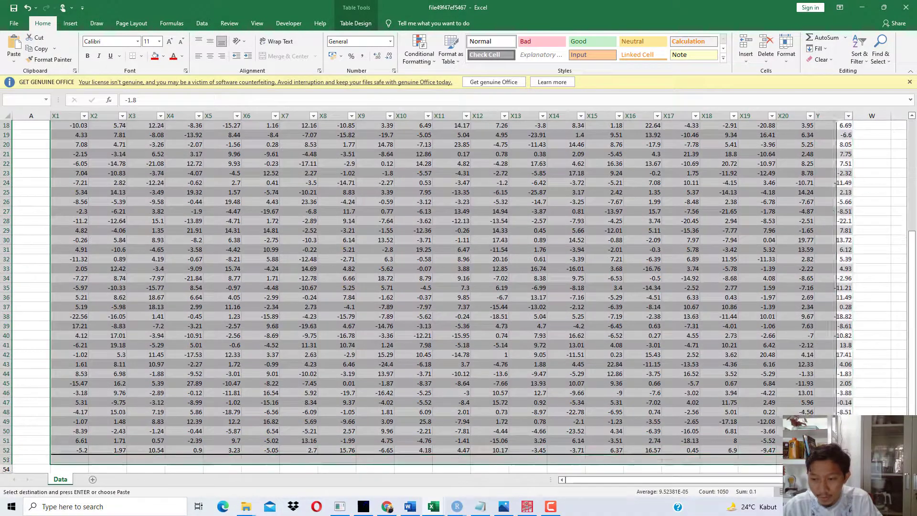
click(526, 506)
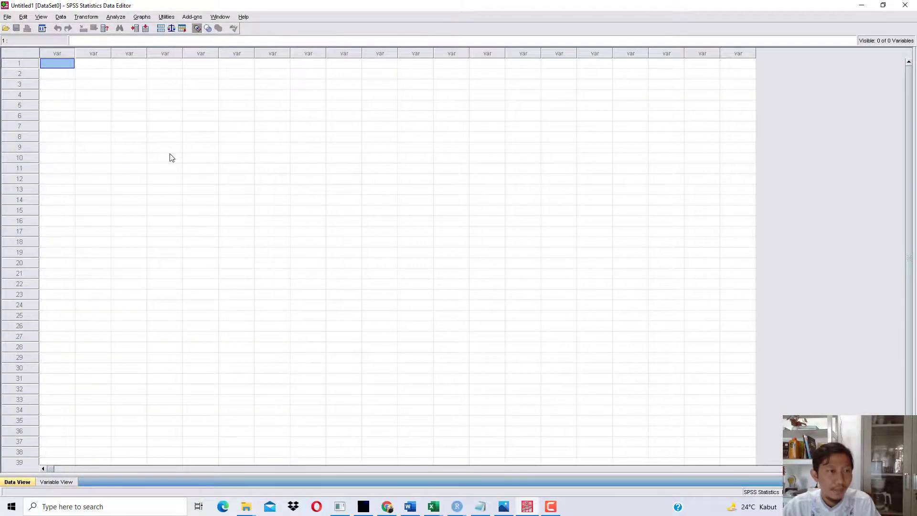
key(ctrl+v)
Step: Rename the 21 SPSS variables in order as X1 through X20, with the last one named Y
click(56, 481)
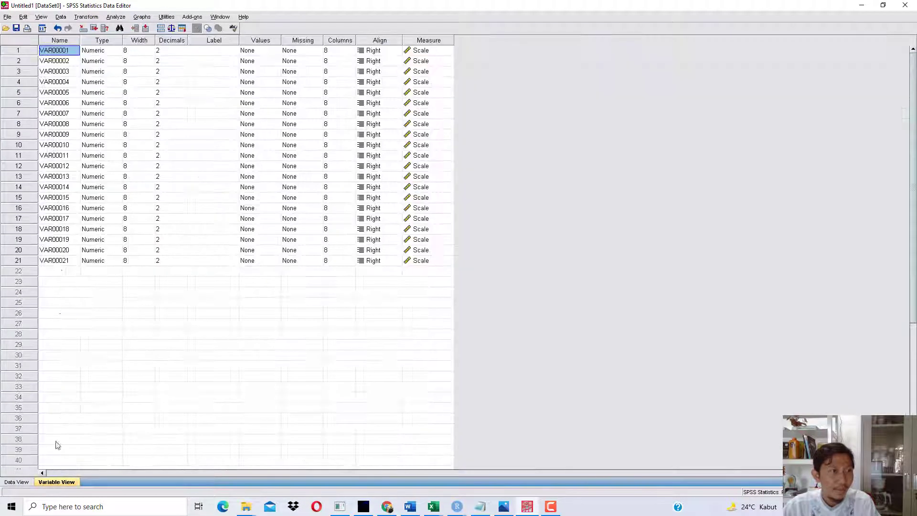
text(X1)
key(Return)
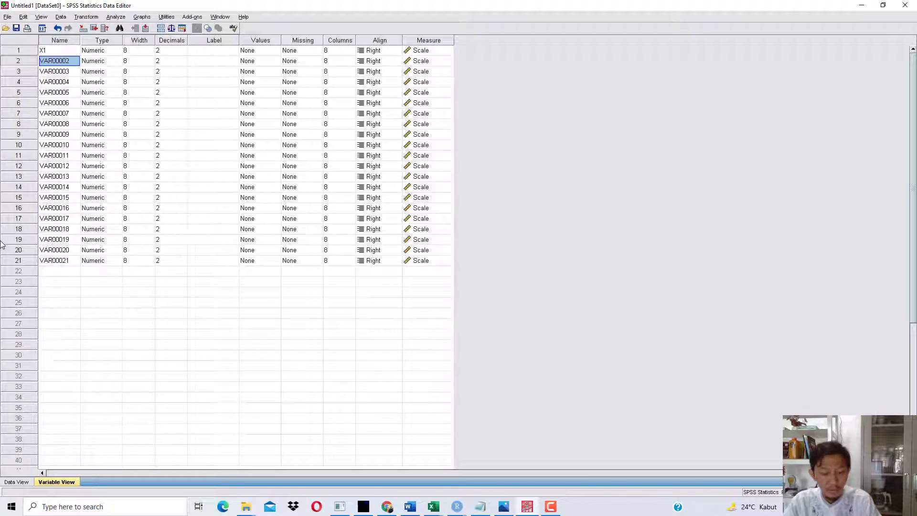
text(X2)
key(Return)
text(X3)
key(Return)
text(X4)
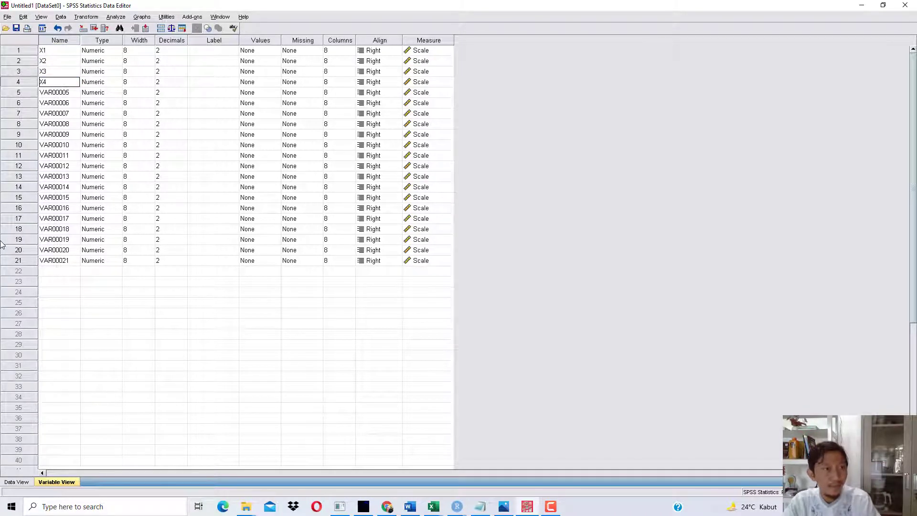
key(Return)
text(X5)
key(Return)
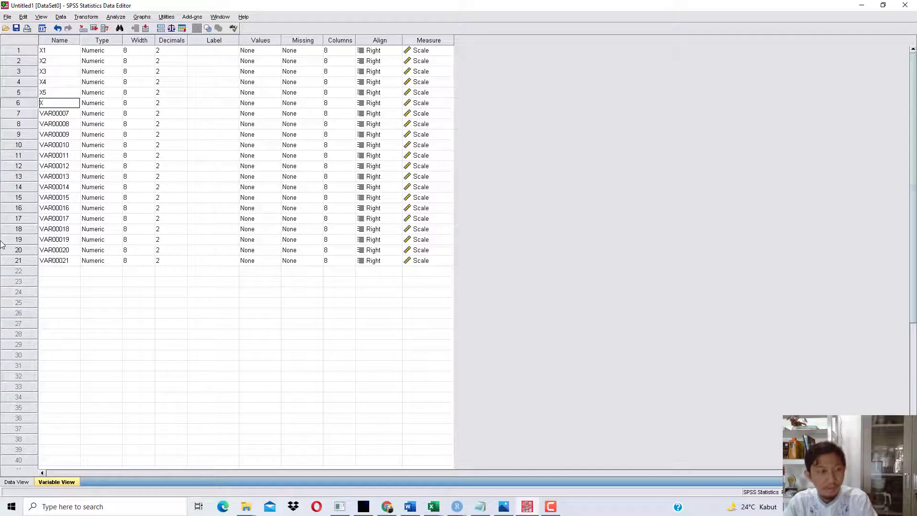
text(X6)
key(Return)
text(X7)
key(Return)
text(X8)
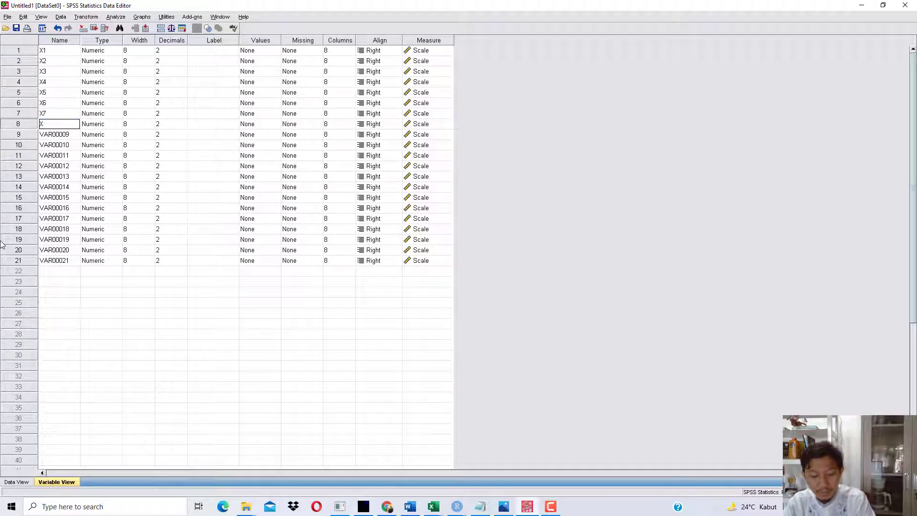
key(Return)
text(X9)
key(Return)
text(X10)
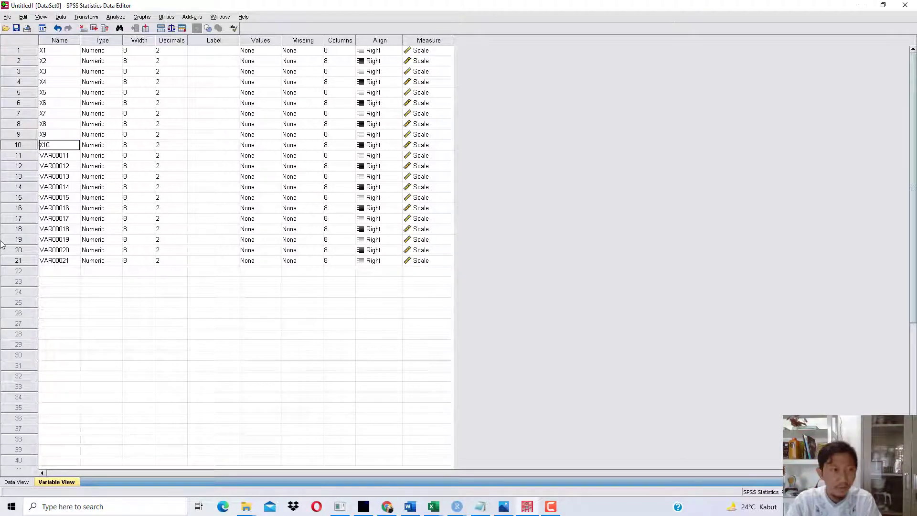
key(Return)
text(X11)
key(Return)
text(X12)
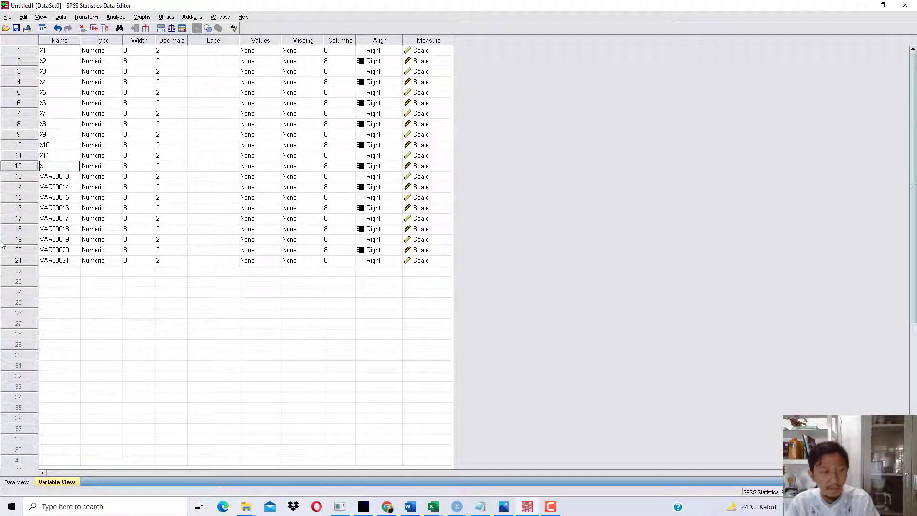
key(Return)
text(X)
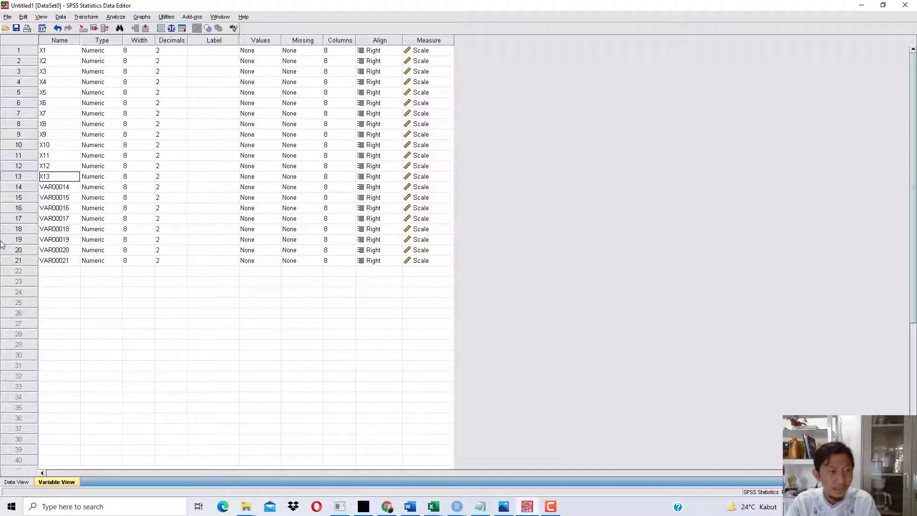
key(Return)
text(X14)
key(Return)
text(X15)
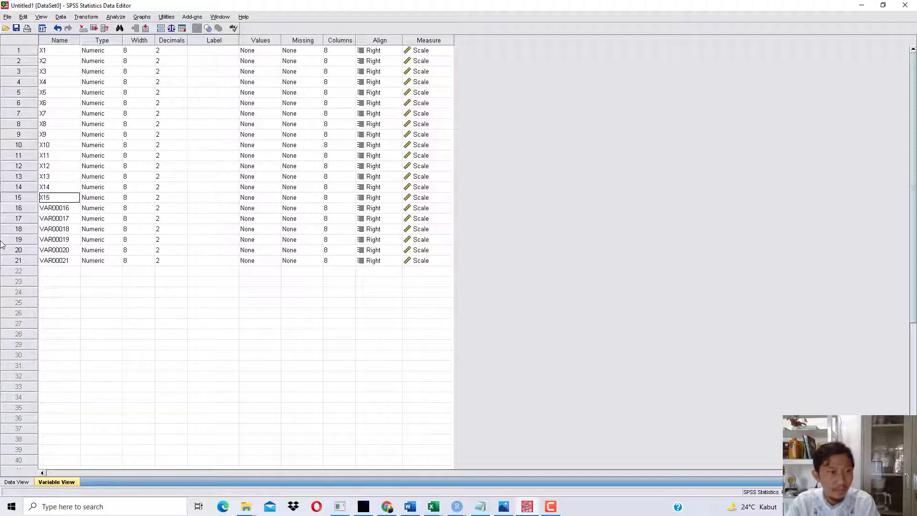
key(Return)
text(X1)
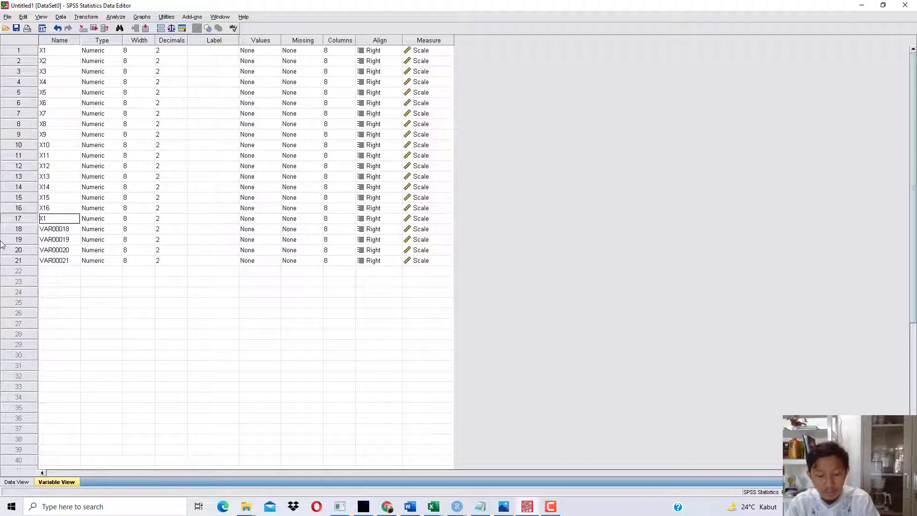
text(7)
key(Return)
text(X18)
key(Return)
text(X)
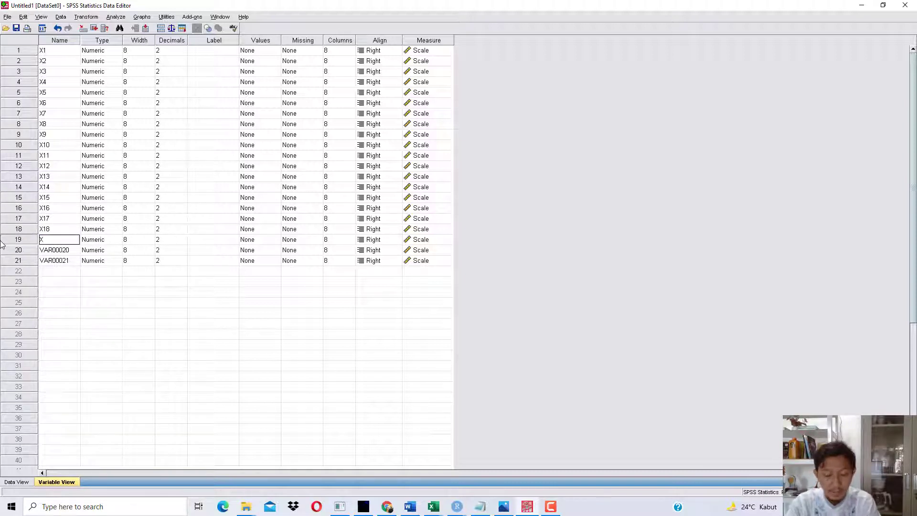
text(19)
key(Return)
text(X20)
key(Return)
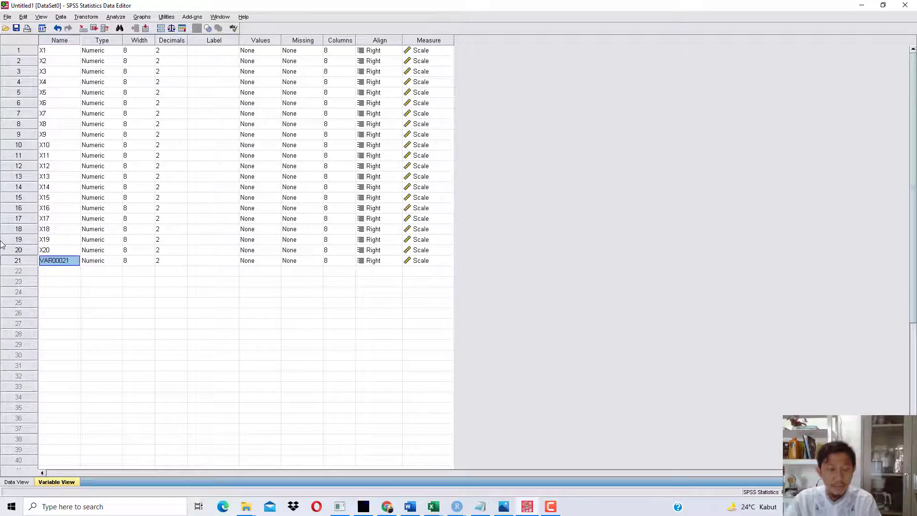
text(Y)
key(Return)
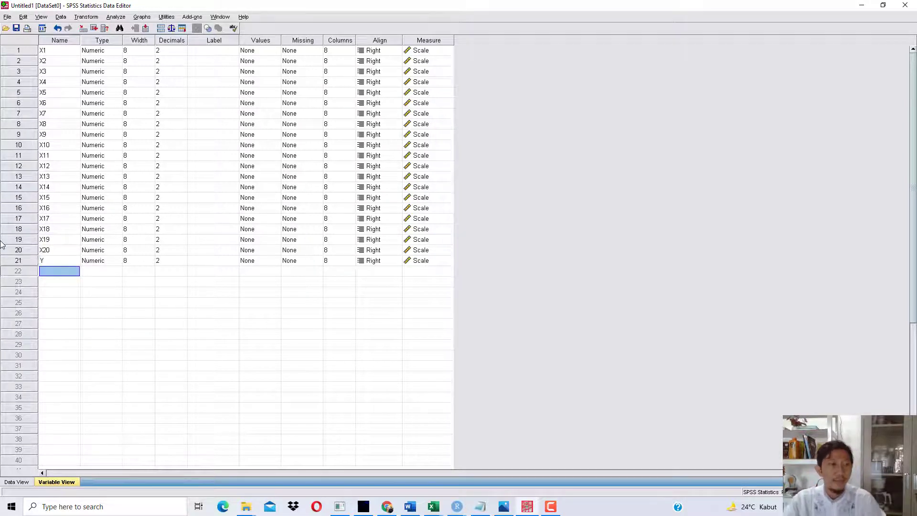
Step: Set up a linear regression on the data with X1 to X20 as independent variables and Y as the dependent variable
click(15, 479)
click(116, 17)
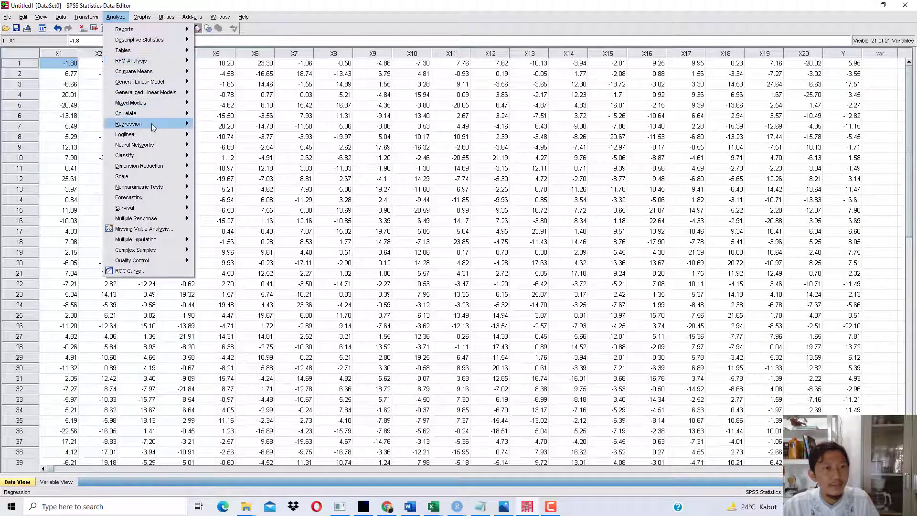
mouse_move(128, 124)
click(228, 126)
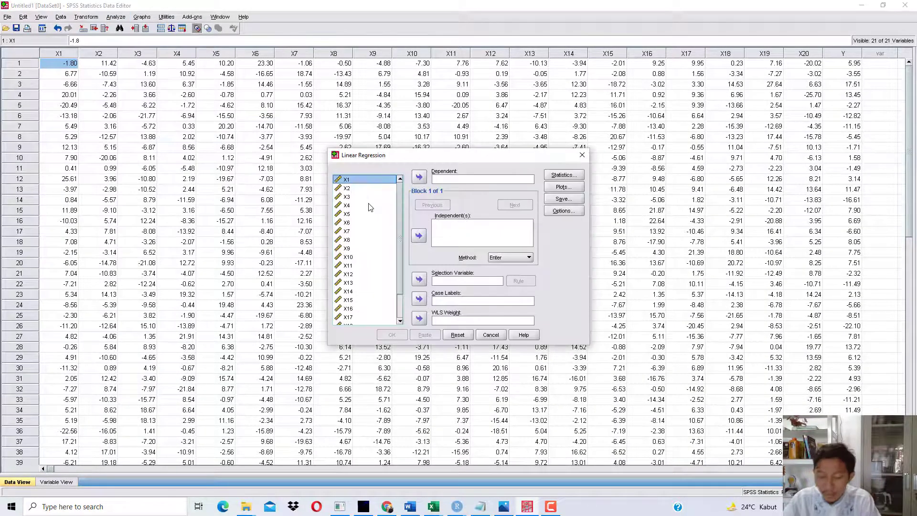
key(shift+Down)
key(shift+Down)
key(shift+Down)
key(shift+Down)
key(shift+Down)
key(shift+Down)
key(shift+Down)
key(shift+Down)
key(shift+Down)
key(shift+Down)
key(shift+Down)
key(shift+Down)
key(shift+Down)
key(shift+Down)
key(shift+Down)
key(shift+Down)
key(shift+Down)
key(shift+Down)
key(shift+Down)
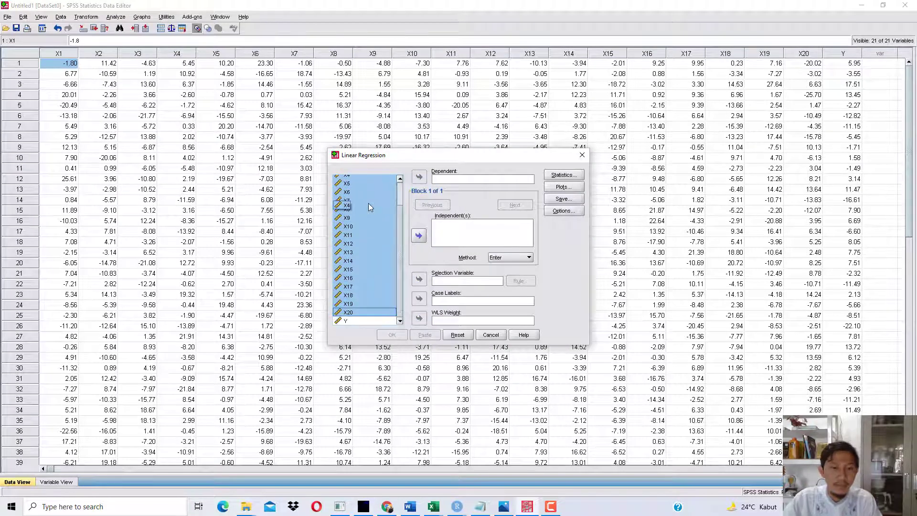
click(418, 235)
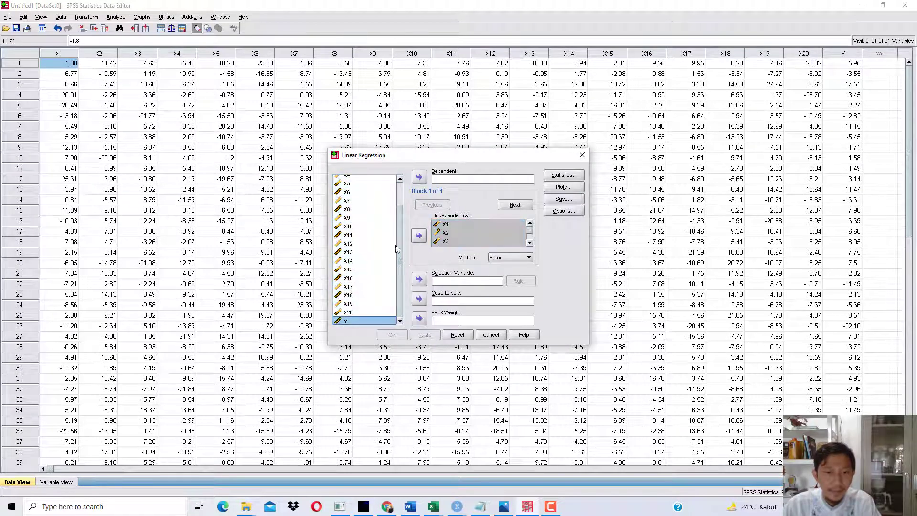
click(419, 177)
Step: Add collinearity diagnostics to the linear regression statistics
click(564, 175)
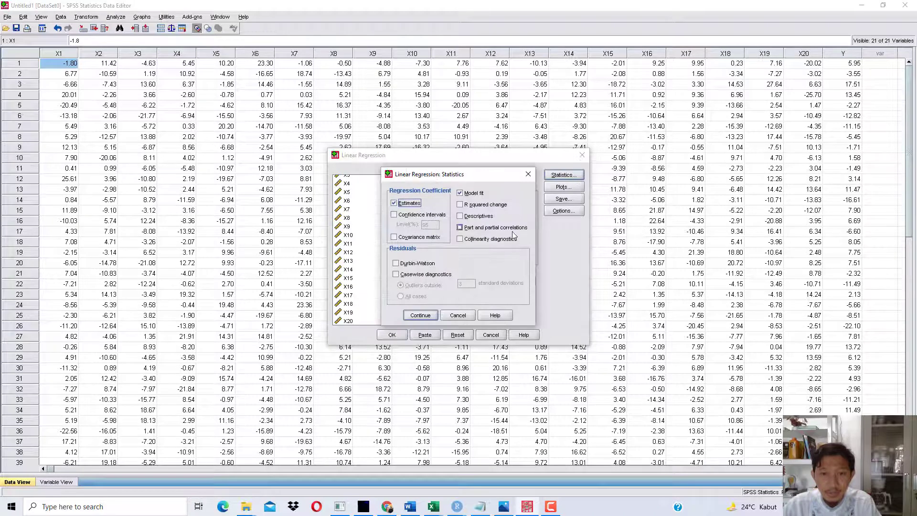
click(484, 240)
click(426, 318)
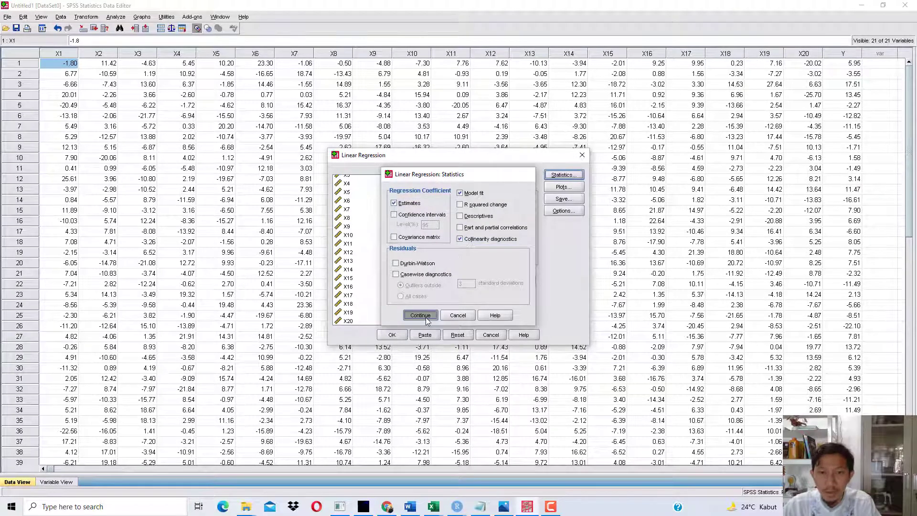
Step: Set the regression to save unstandardized residuals and run it
click(563, 198)
click(484, 137)
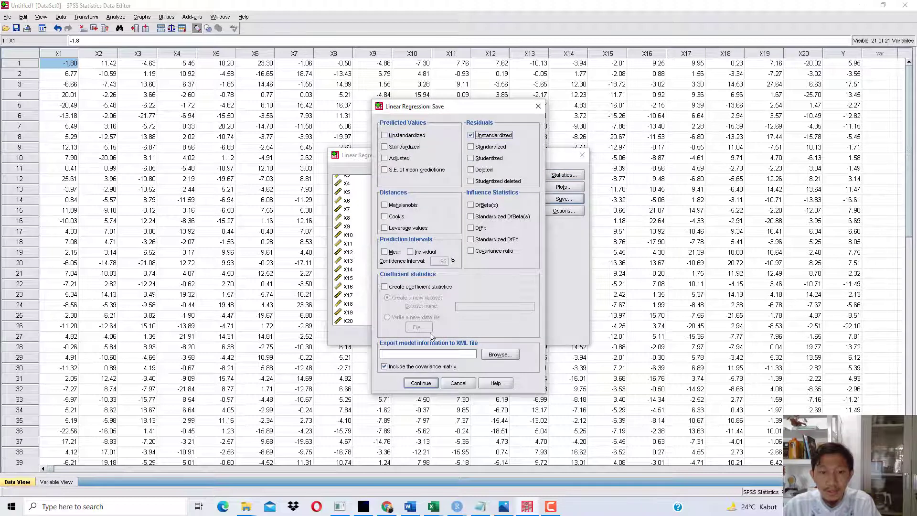
click(421, 383)
click(392, 337)
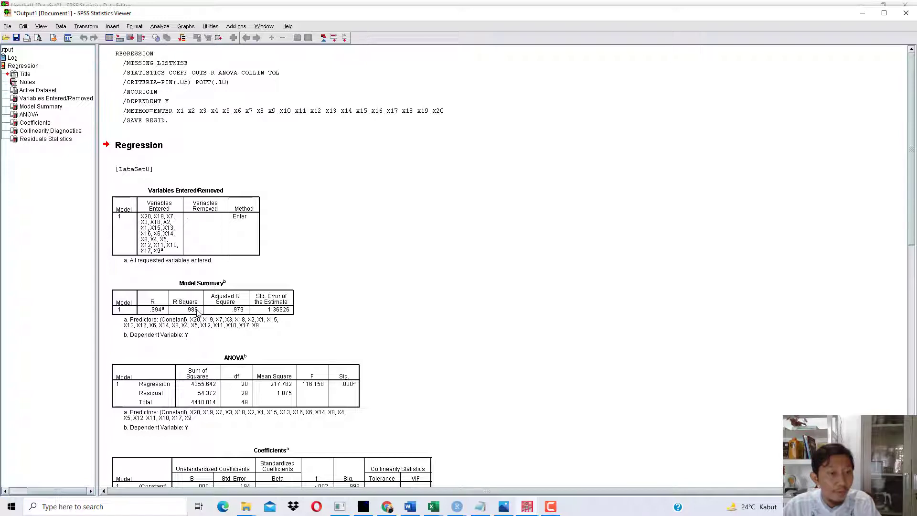
Step: Review the regression output down to the Coefficients table and locate the saved residual column in the data sheet
scroll(326, 319, down, 8)
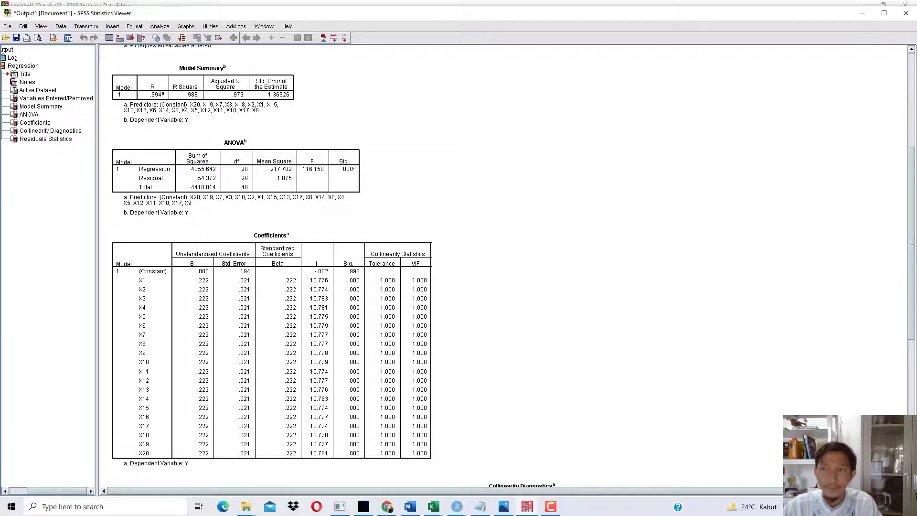
click(862, 14)
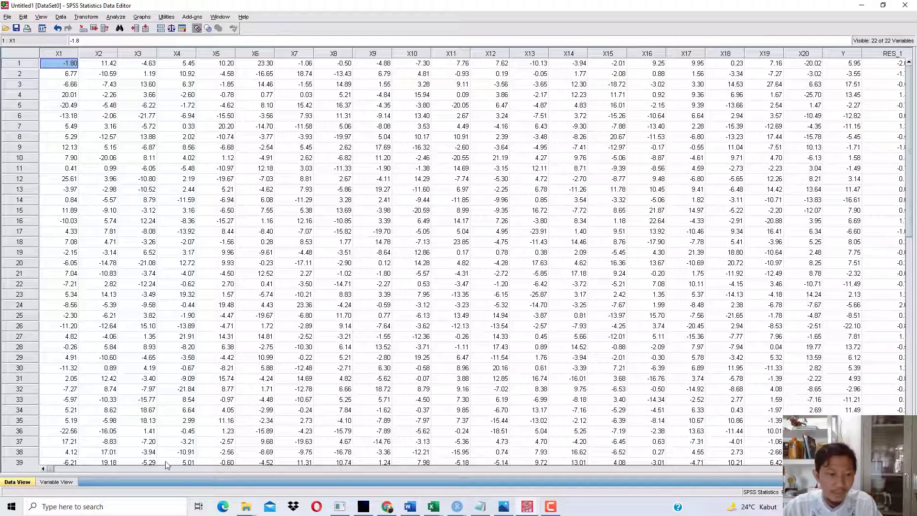
drag(52, 470, 207, 477)
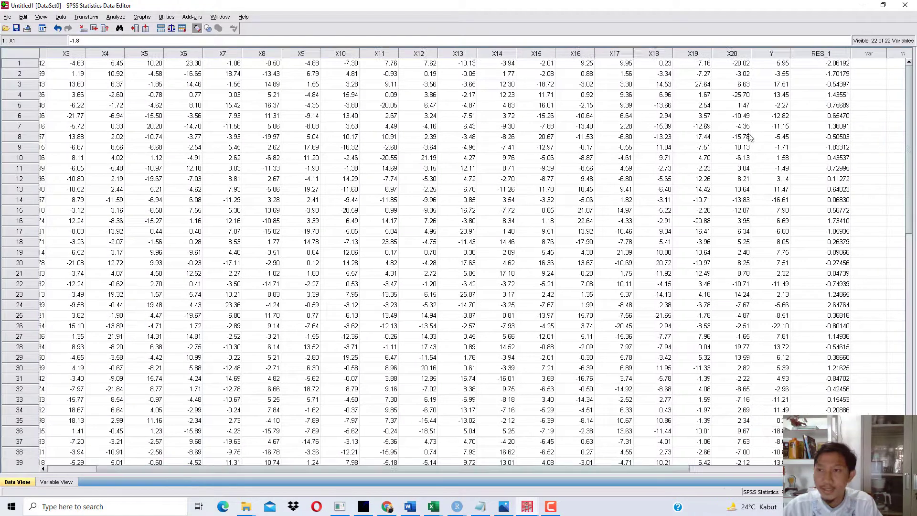
click(819, 54)
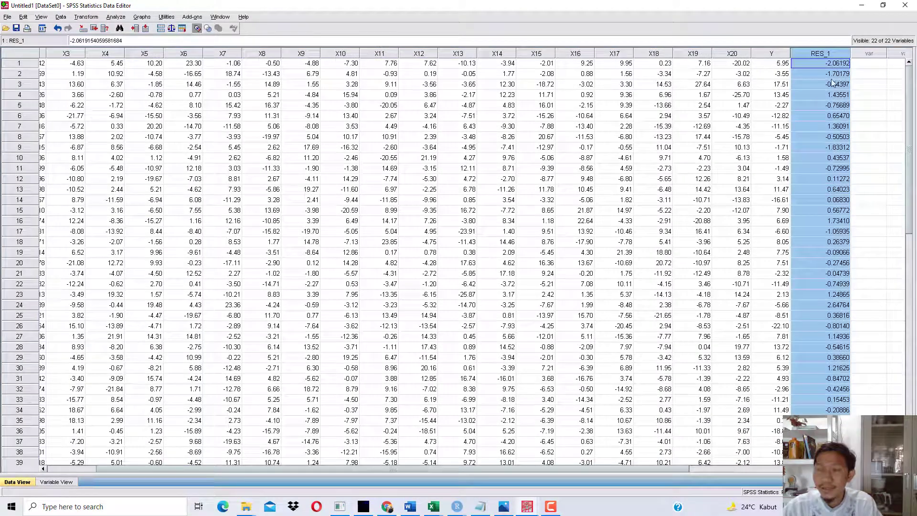
Step: Run a one-sample Kolmogorov-Smirnov test on the unstandardized residuals against the Normal distribution
click(115, 17)
mouse_move(178, 190)
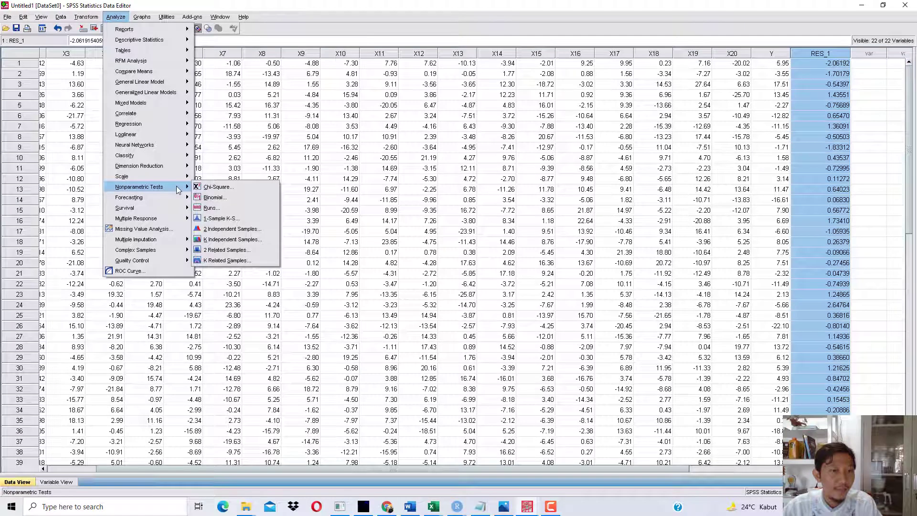
click(224, 219)
scroll(417, 222, down, 5)
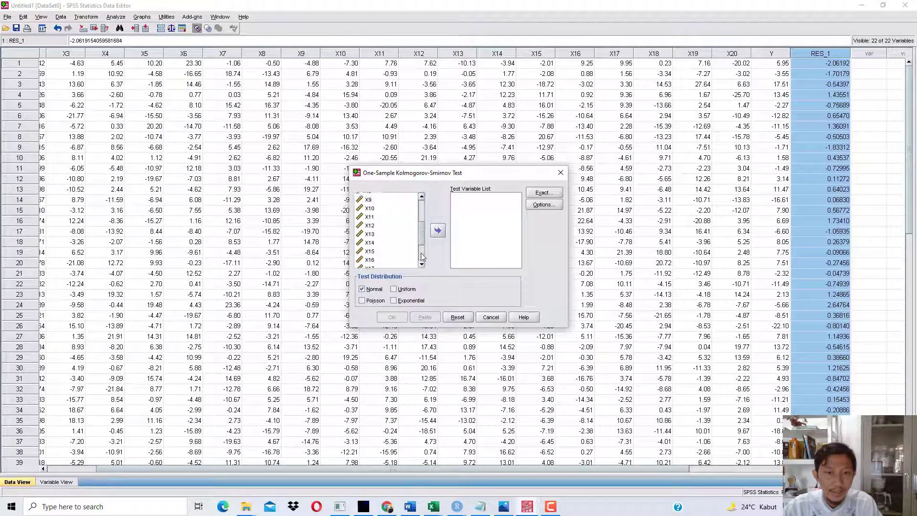
click(390, 264)
click(437, 231)
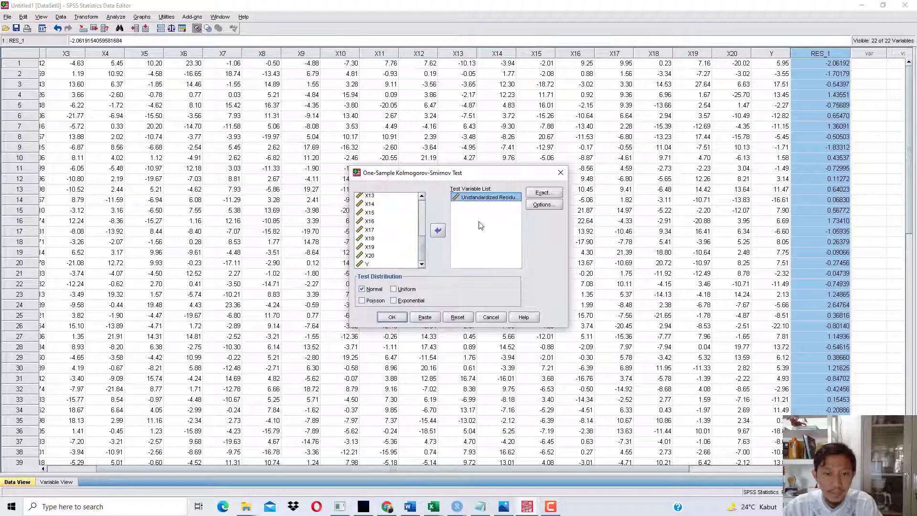
click(397, 317)
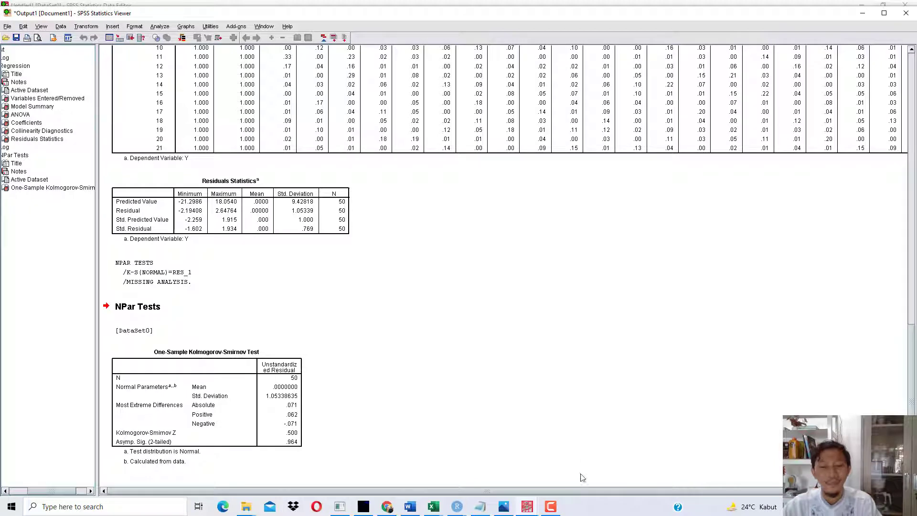
click(551, 507)
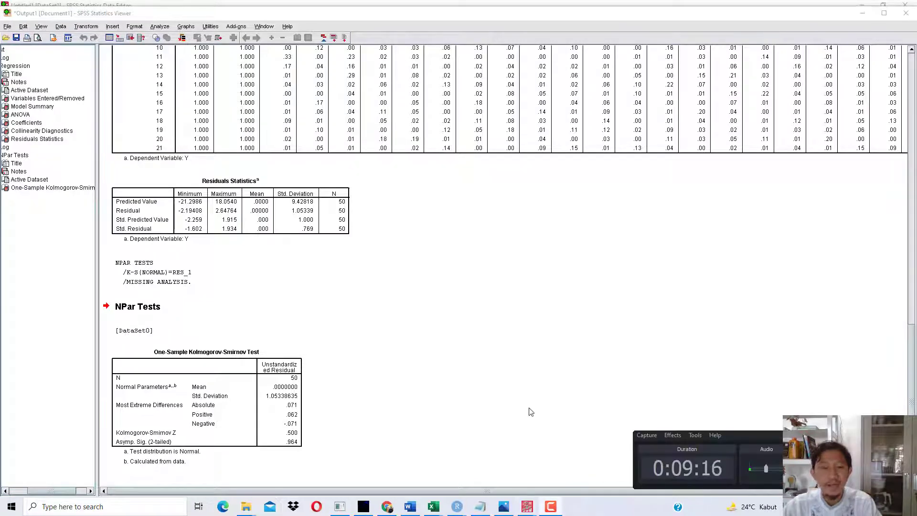